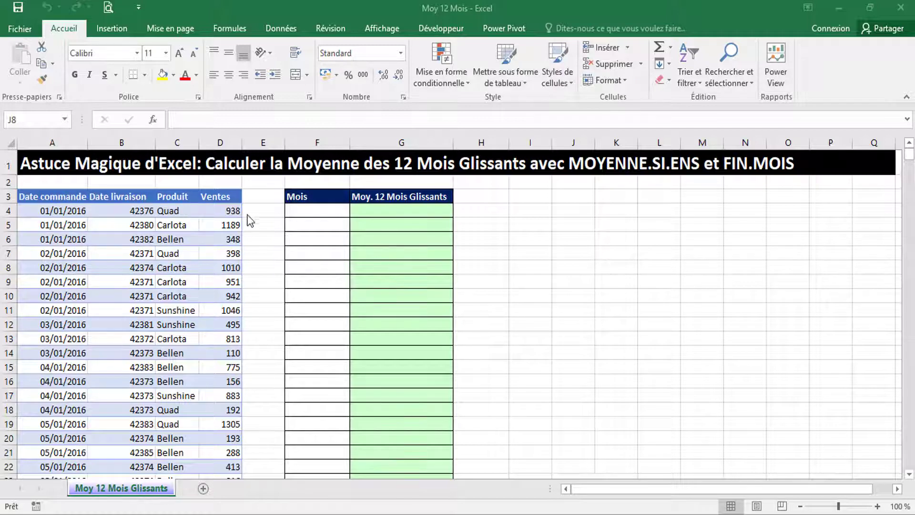
Check the last order date in the Date commande column, and return to the column's header
click(61, 210)
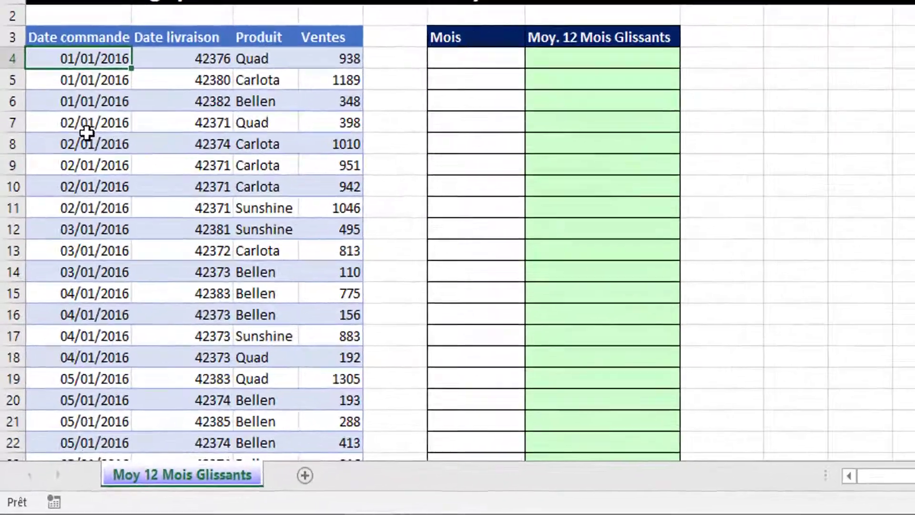
key(ctrl+Down)
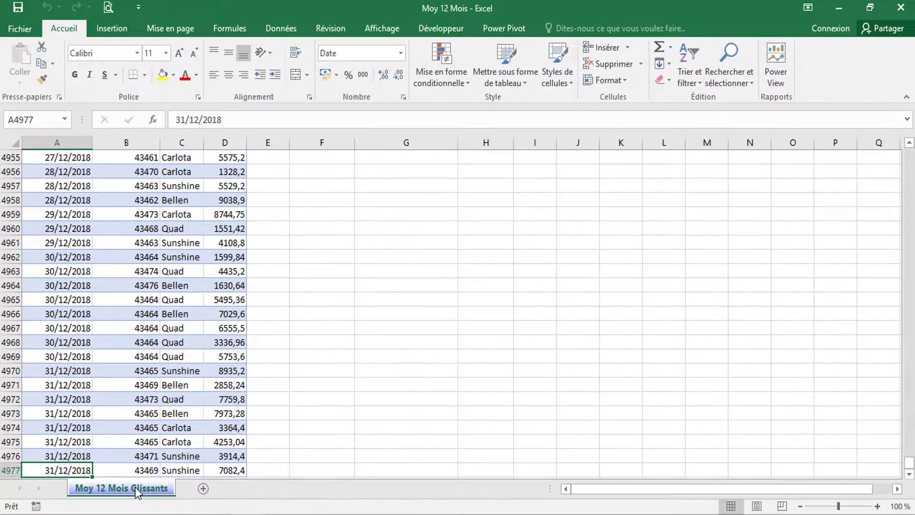
key(ctrl+Up)
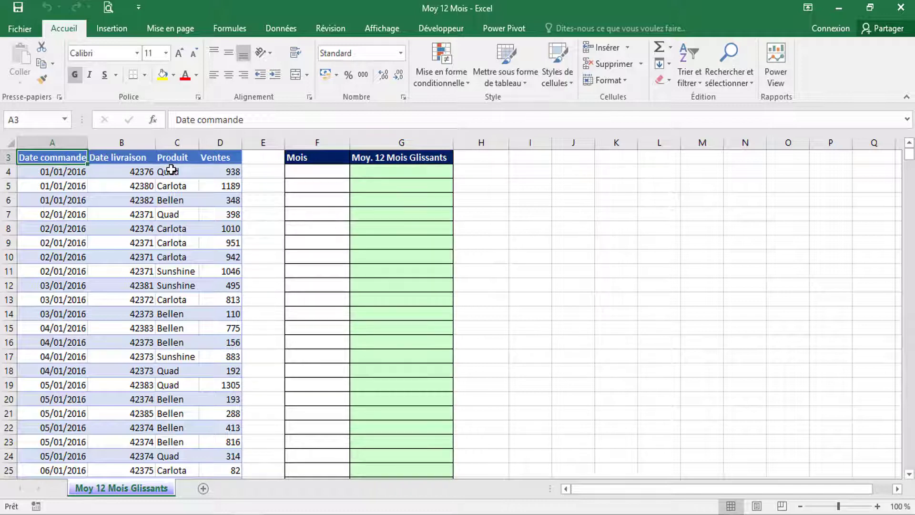
Enter 31/12/2016 in cell F4 as the first date of the Mois column
click(313, 173)
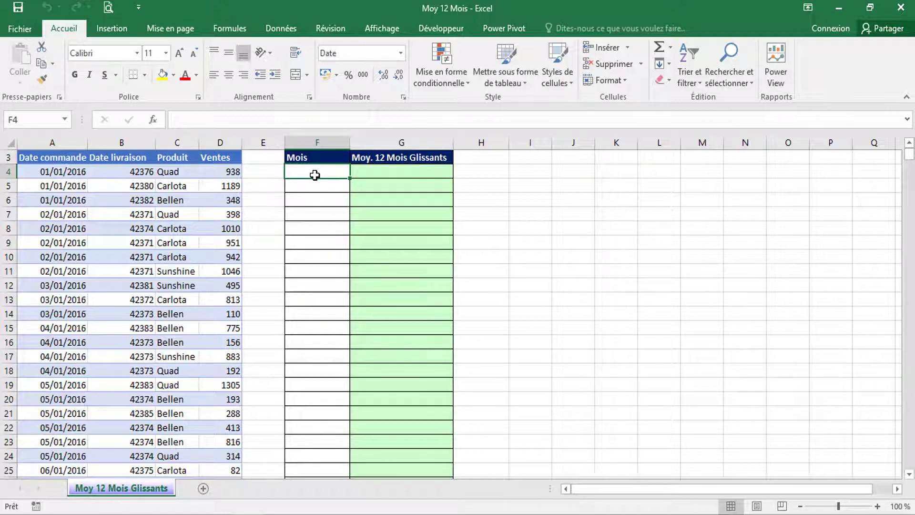
text(31)
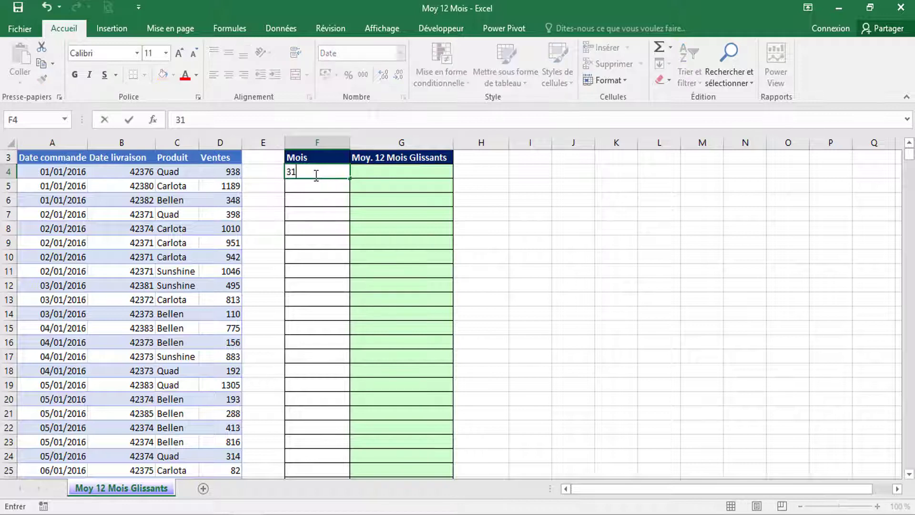
text(/12/2016)
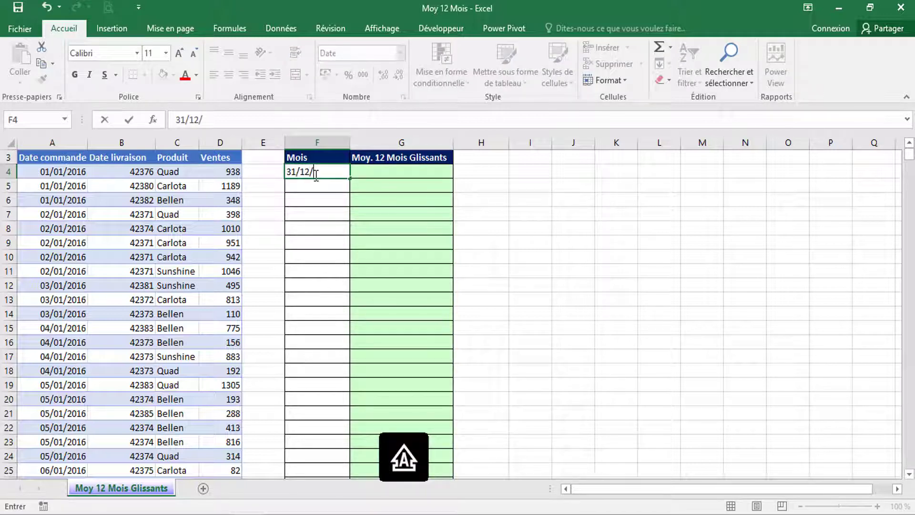
key(Return)
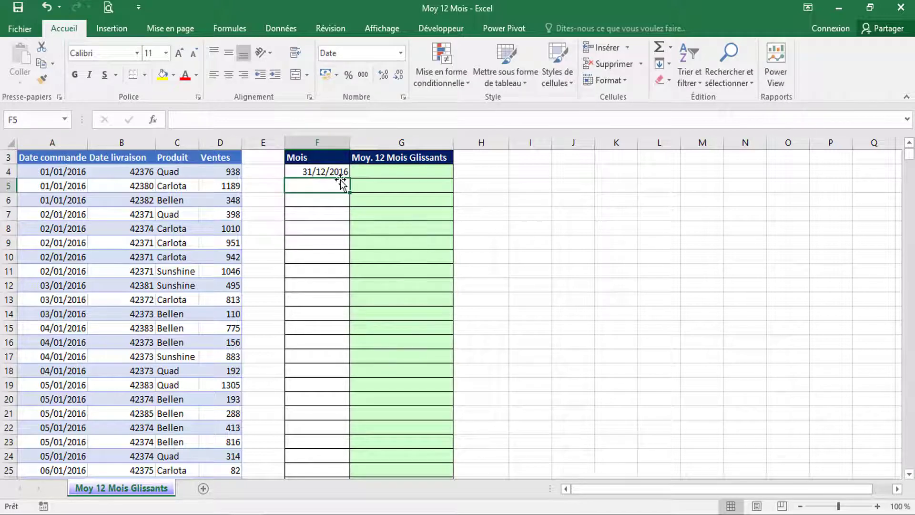
click(384, 171)
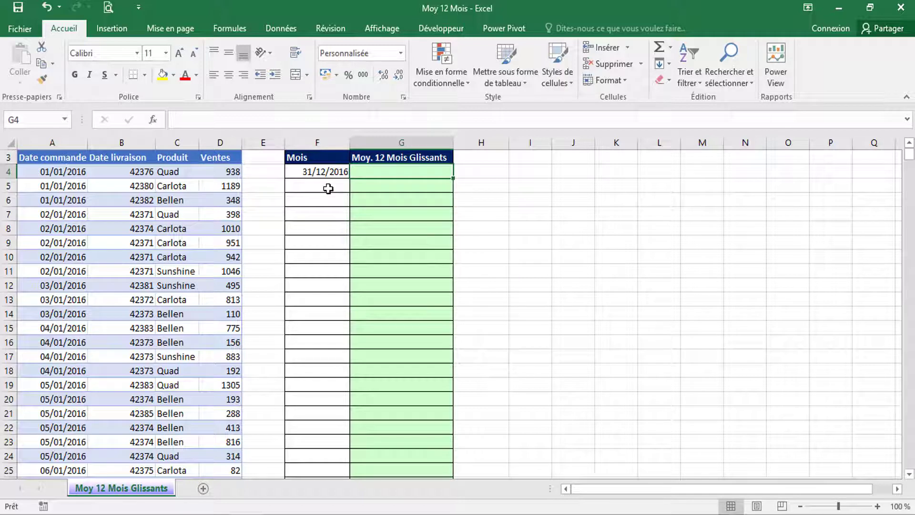
click(373, 186)
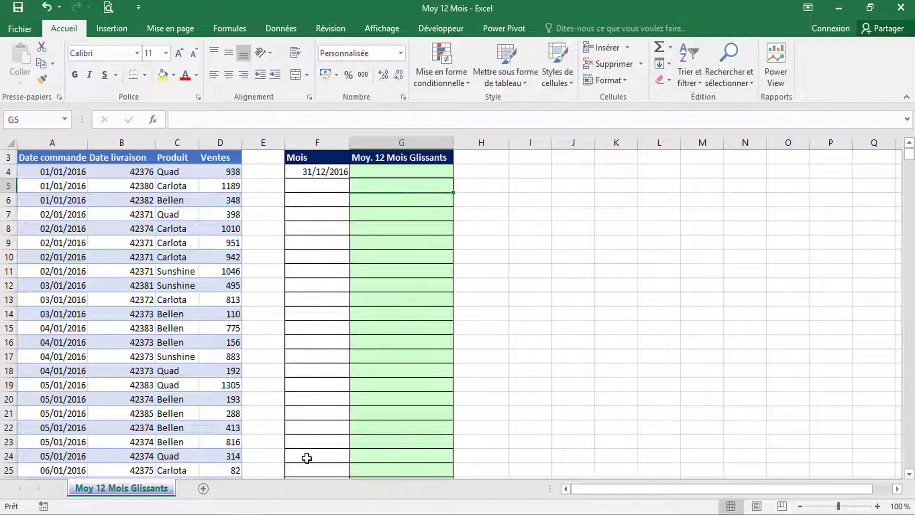
scroll(335, 230, down, 3)
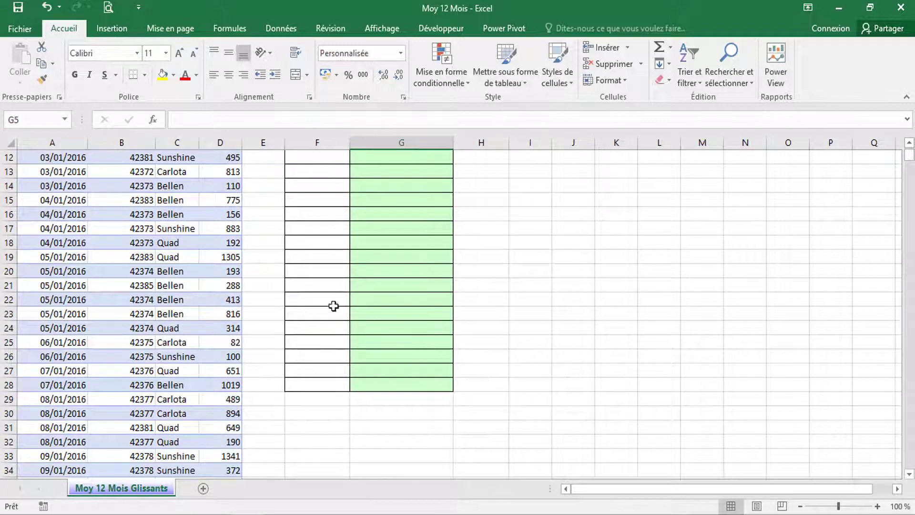
scroll(333, 306, up, 4)
Fill the date from F4 down to F28 and increment the series by months
click(337, 213)
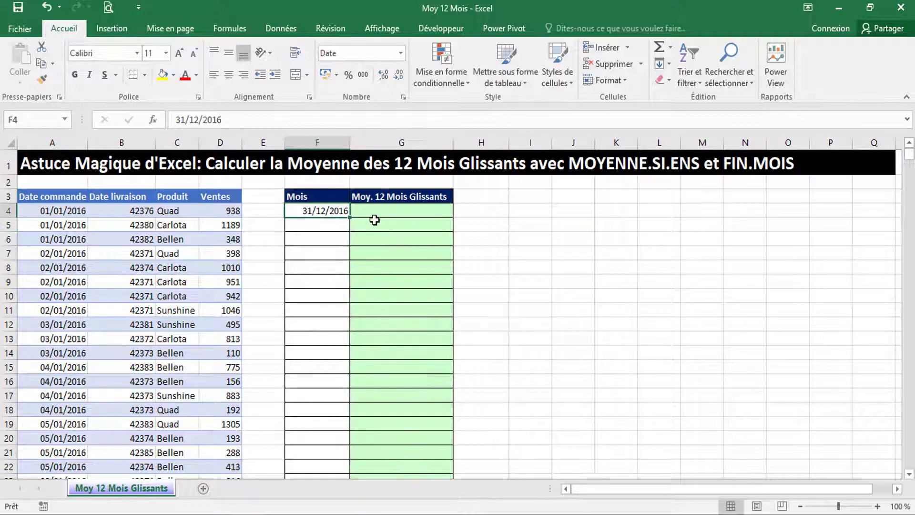
drag(350, 217, 340, 362)
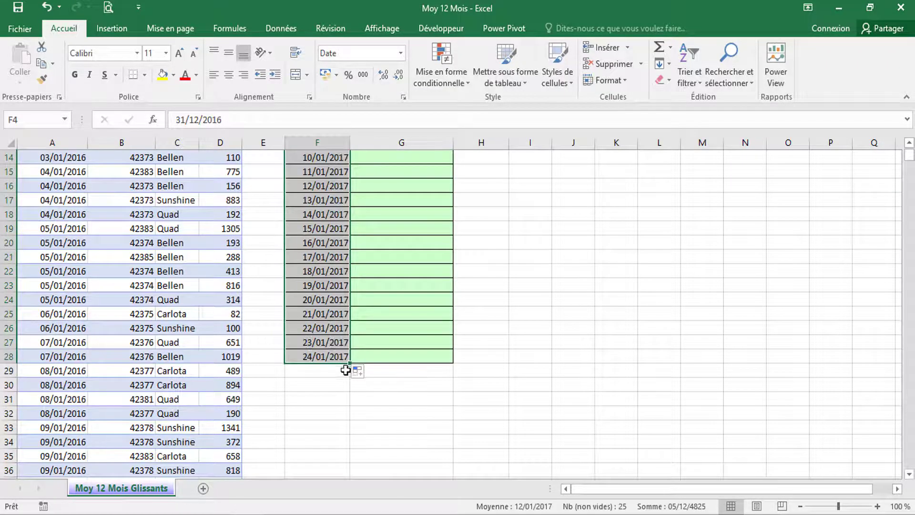
click(364, 374)
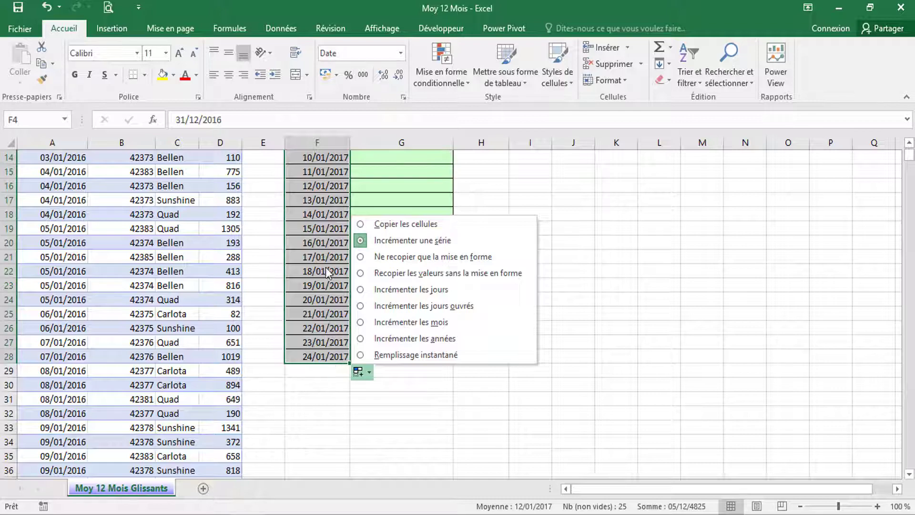
click(419, 323)
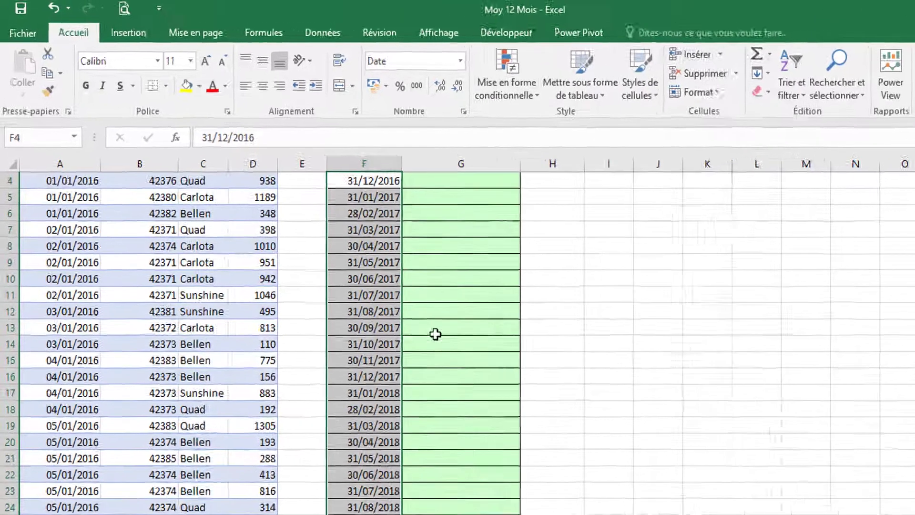
scroll(378, 291, down, 4)
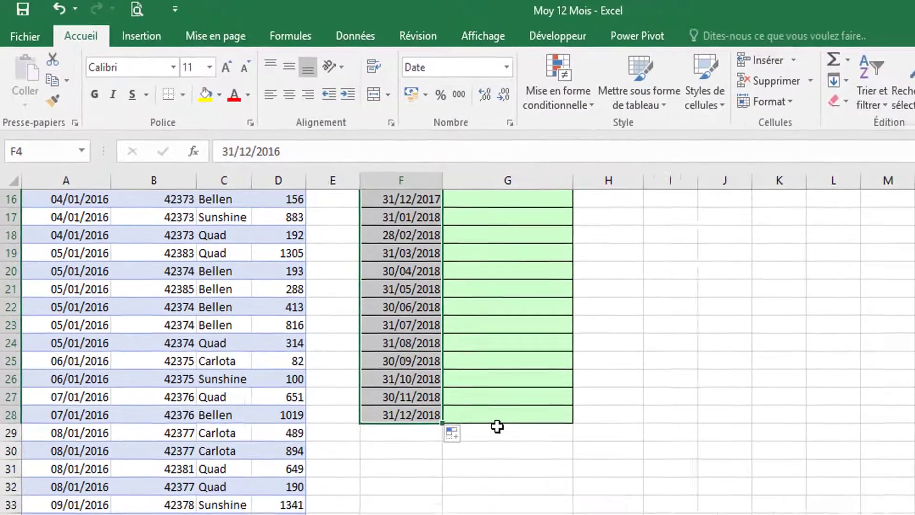
scroll(524, 452, up, 5)
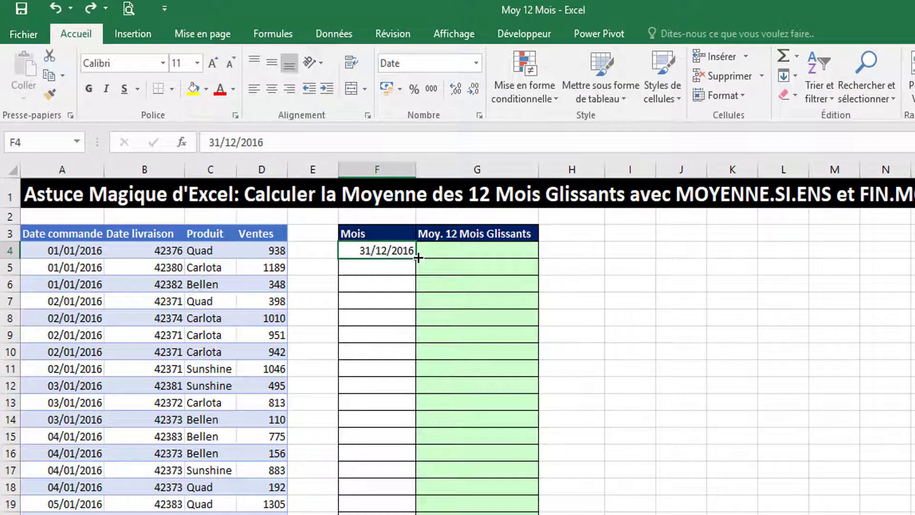
Open the data series settings for F4 and set a chronological series in columns with months as the time unit
mouse_move(417, 258)
mouse_down()
mouse_move(413, 321)
mouse_move(416, 260)
mouse_up()
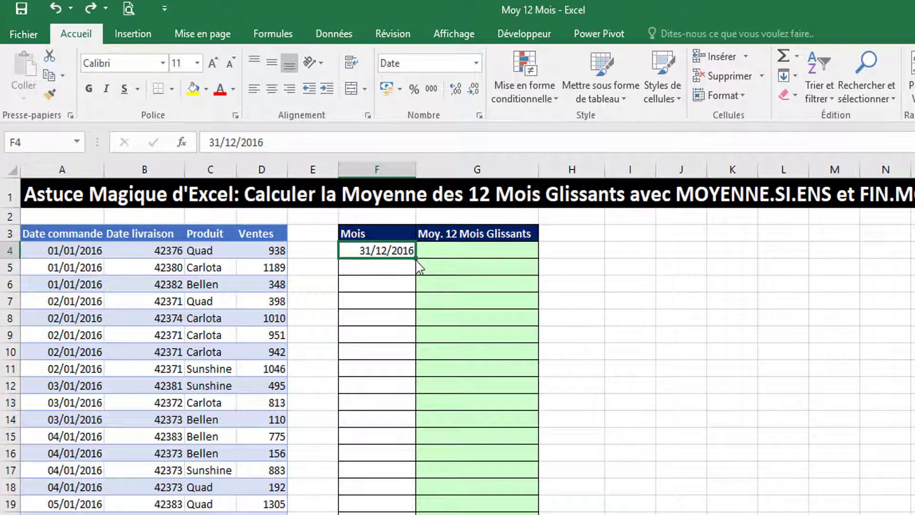
right_click(416, 260)
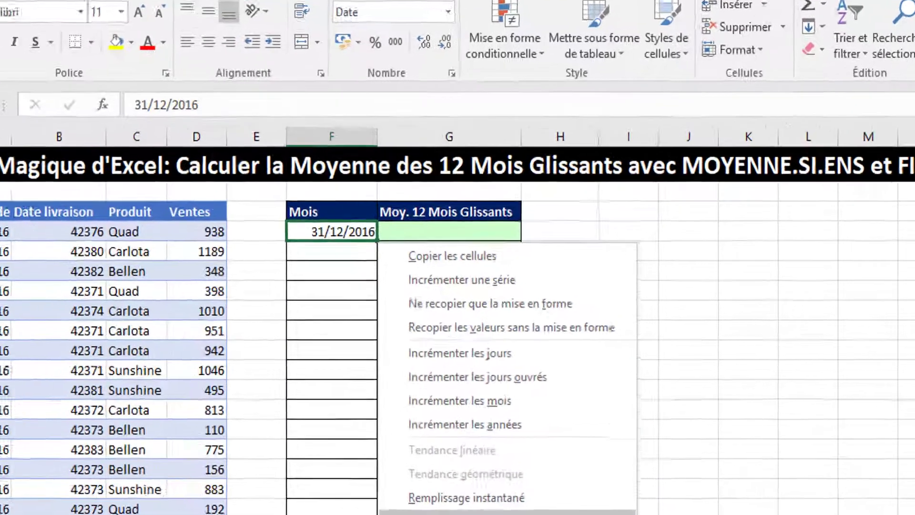
click(455, 497)
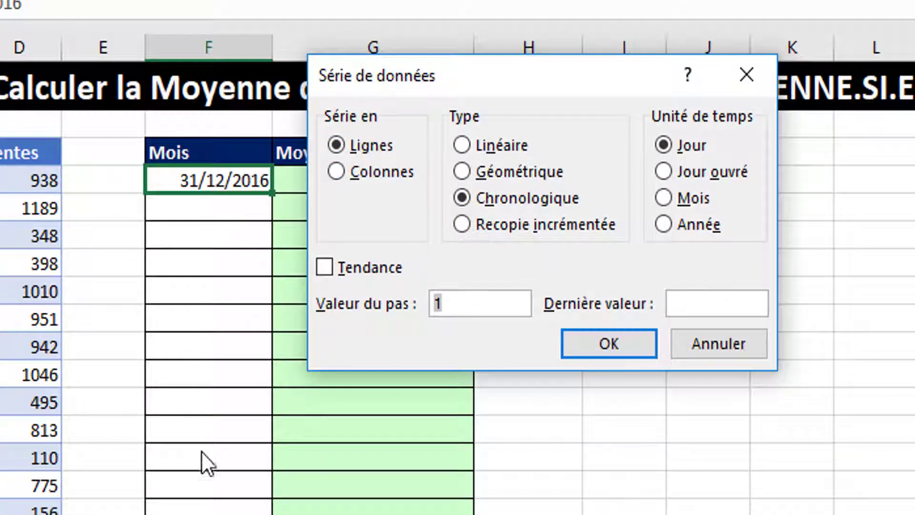
click(337, 171)
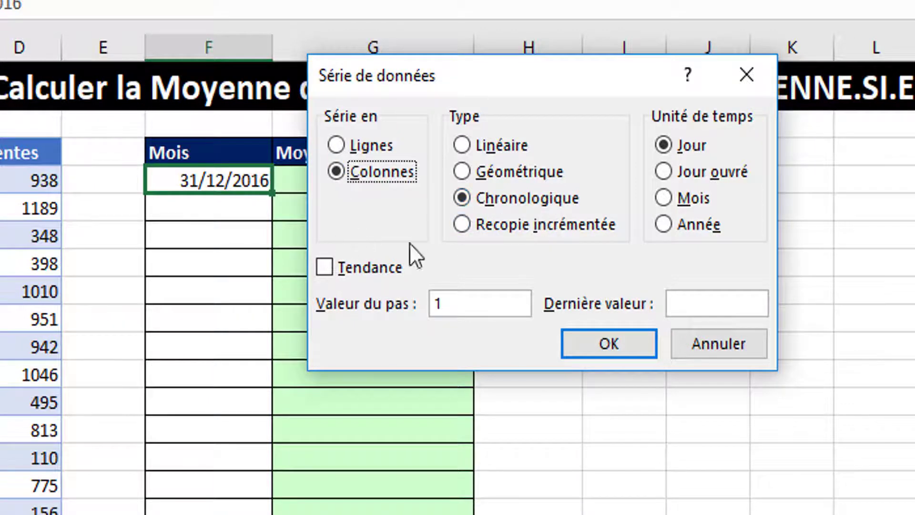
click(664, 198)
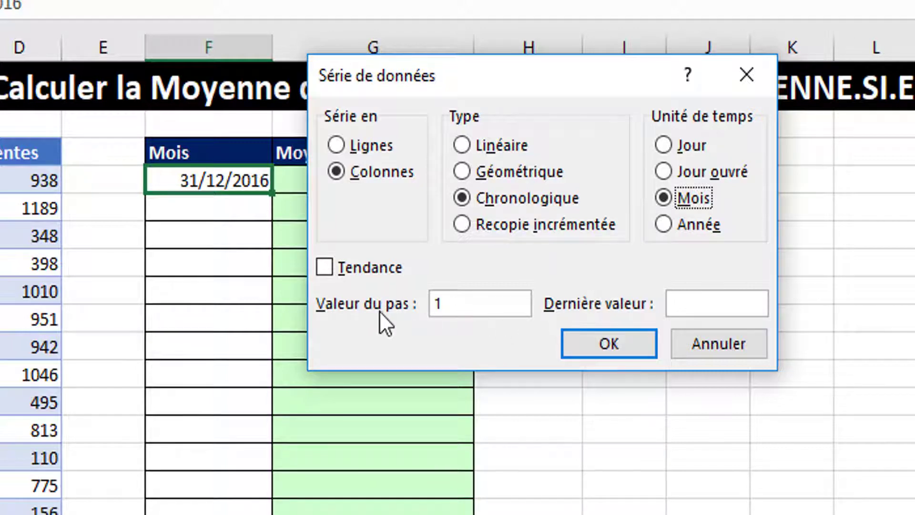
Generate the monthly date series with 31/12/2018 as its last value, and undo it
click(673, 303)
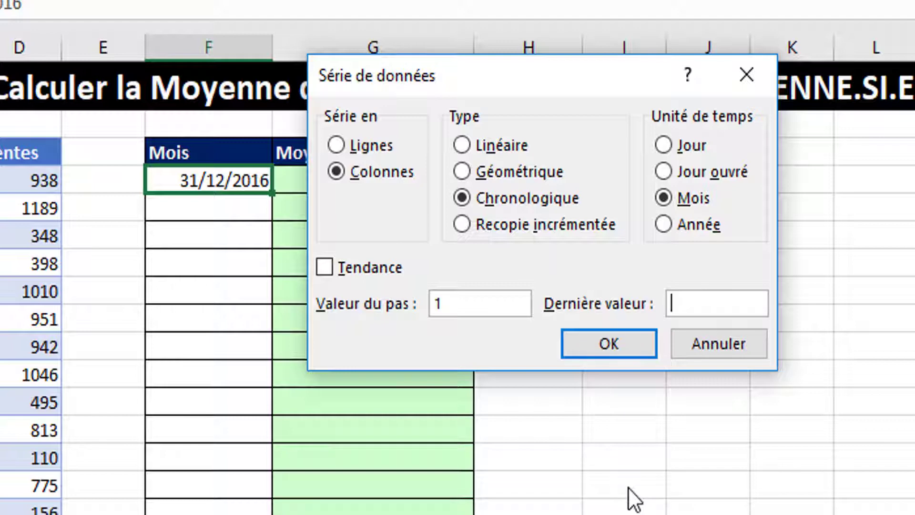
text(31/12/201)
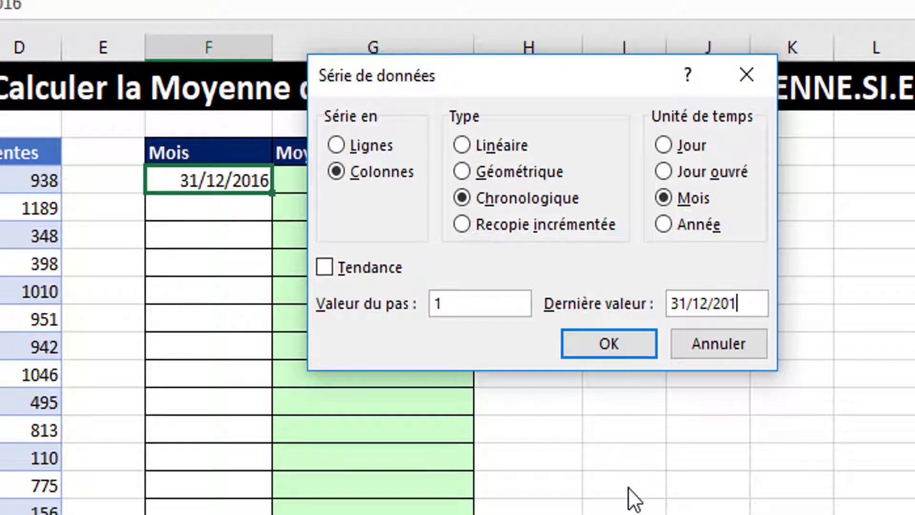
text(8)
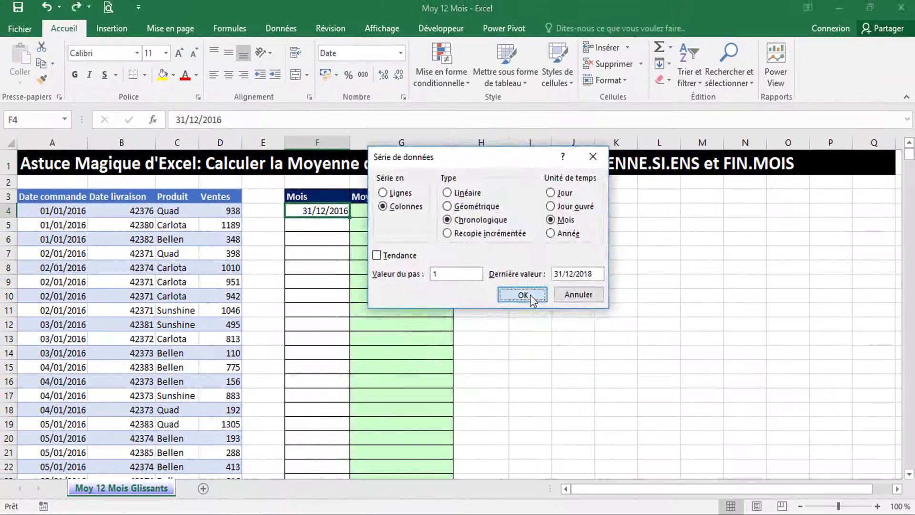
click(530, 294)
scroll(401, 300, down, 4)
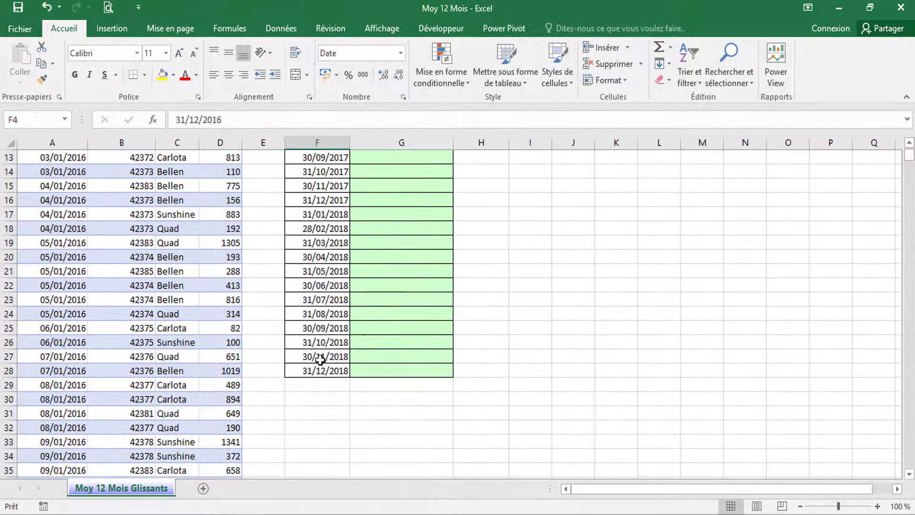
scroll(328, 380, up, 2)
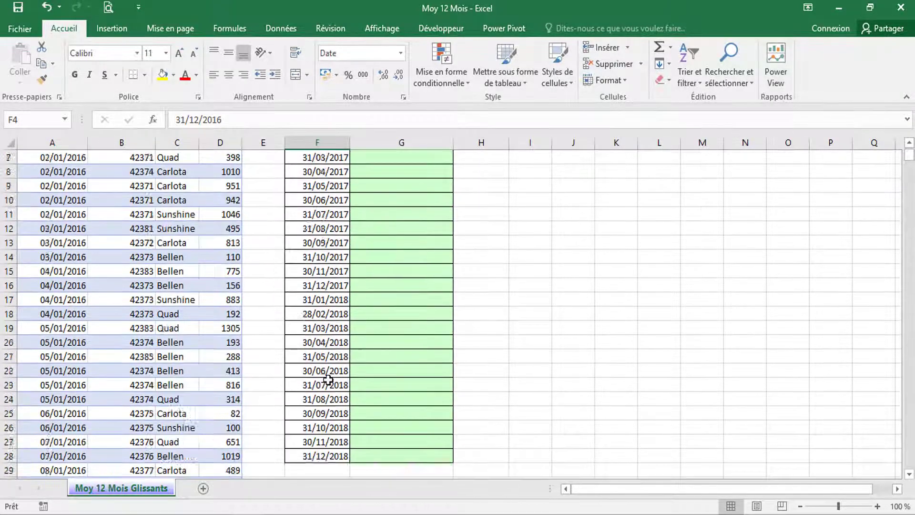
scroll(328, 380, up, 2)
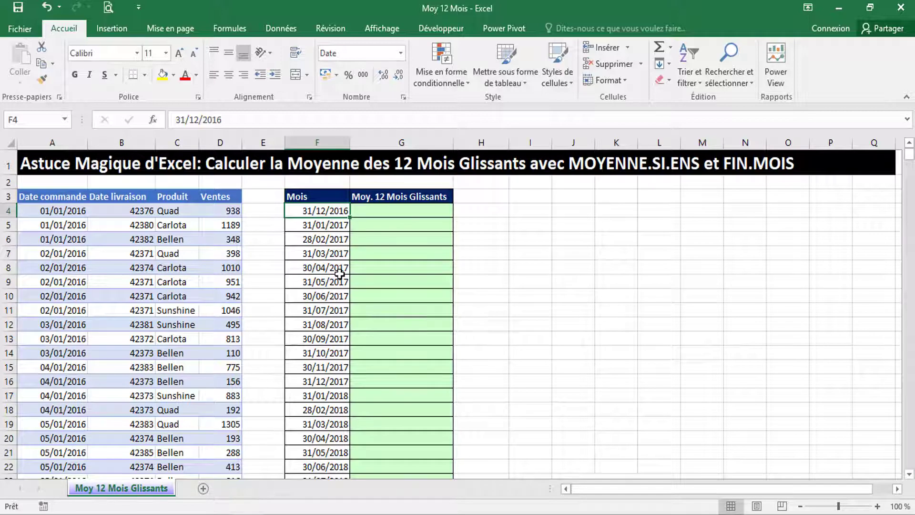
key(ctrl+z)
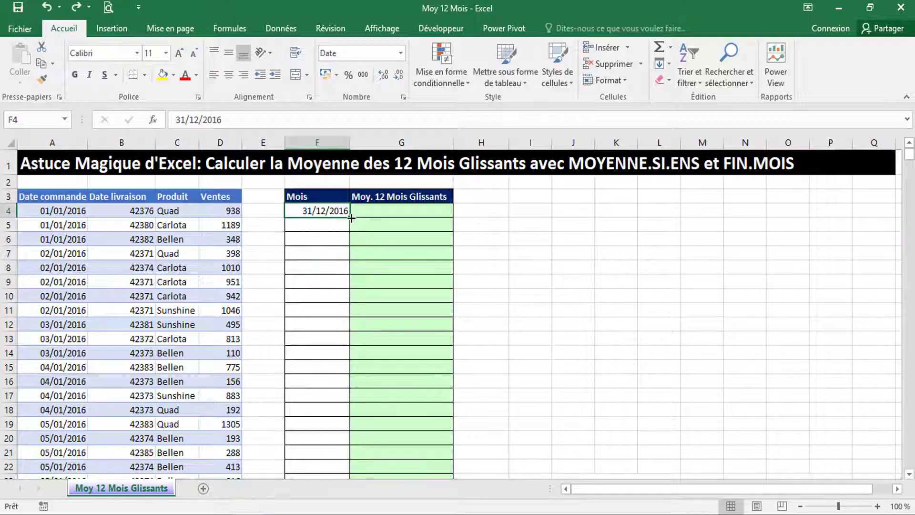
Fill the Mois column through F28 from the 31/12/2016 date, using the month increment option
drag(351, 217, 349, 385)
click(360, 400)
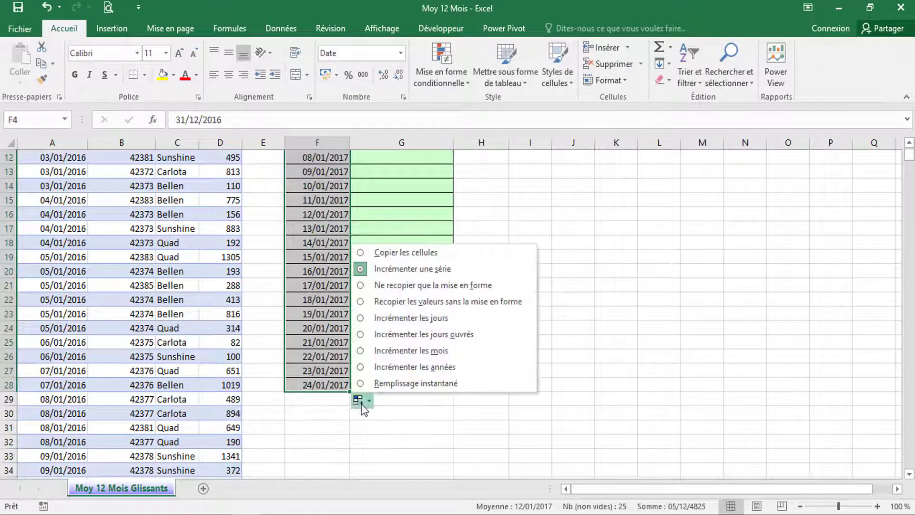
click(363, 404)
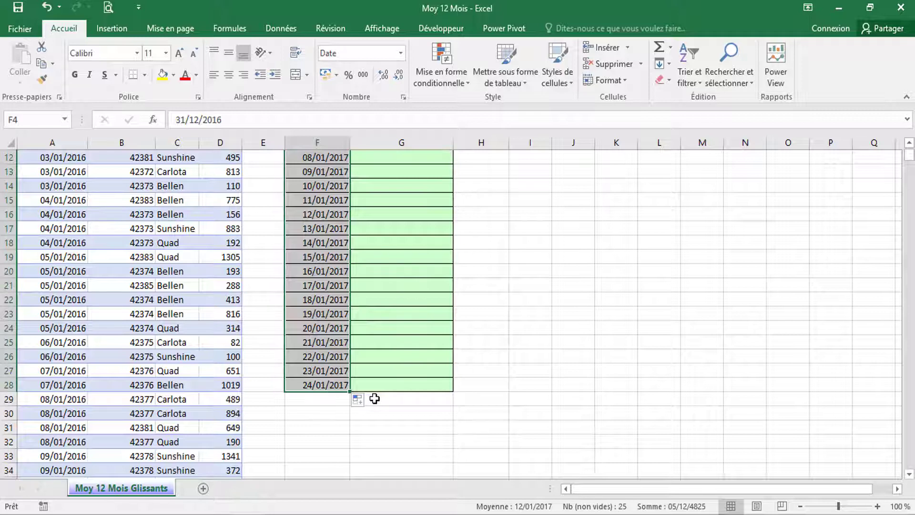
key(alt+shift+F10)
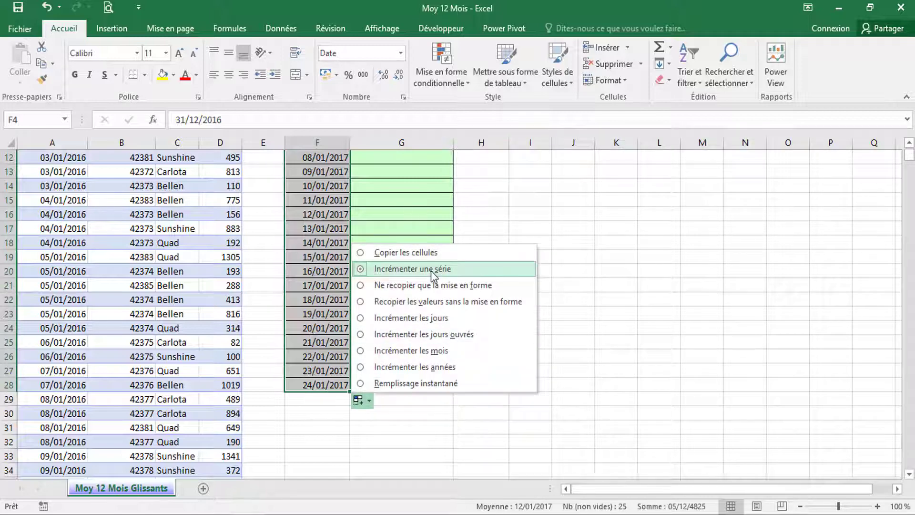
click(383, 352)
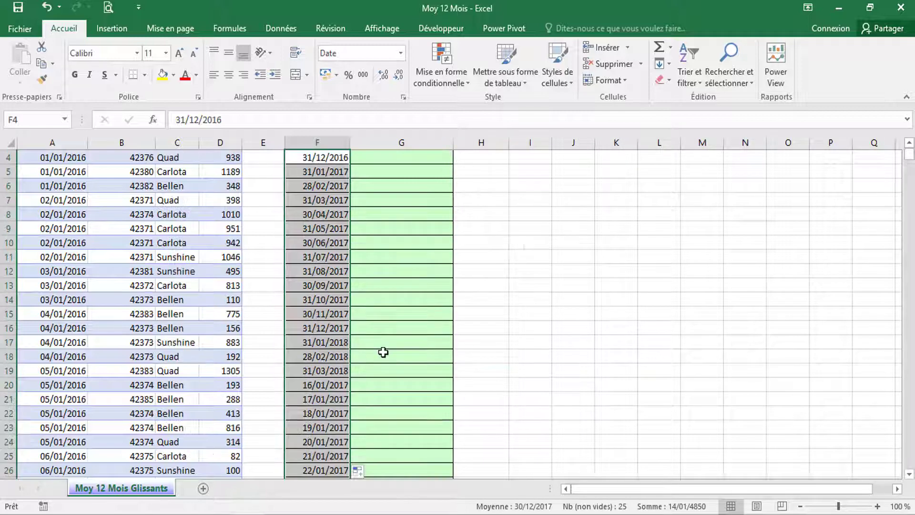
scroll(383, 352, up, 1)
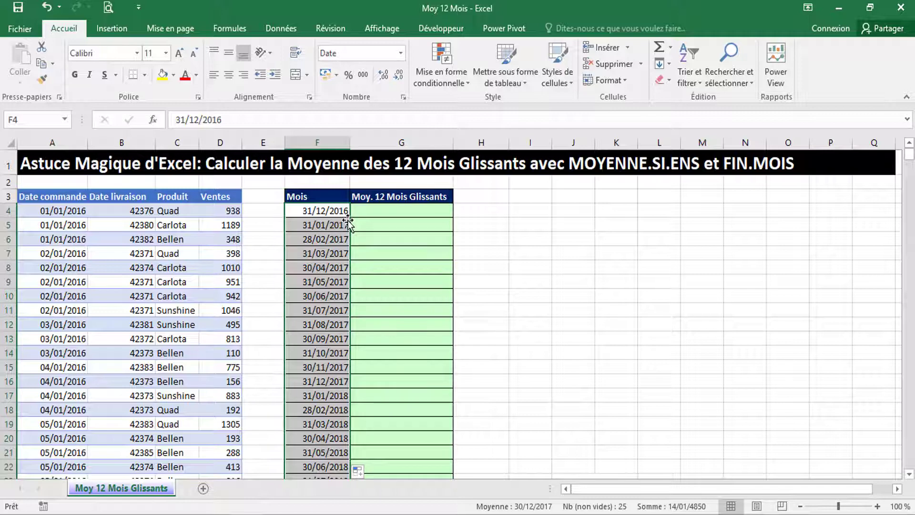
Enter the formula =FIN.MOIS(F4;-12) in J4
click(375, 211)
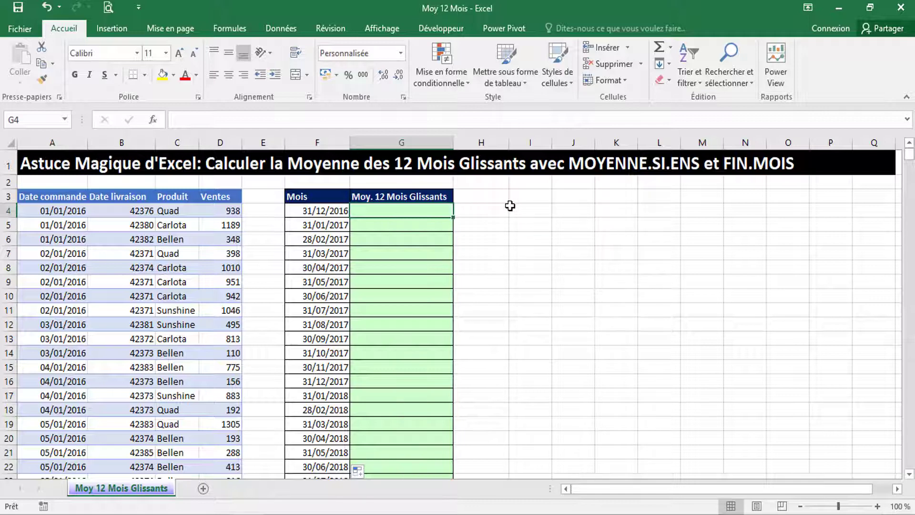
click(571, 210)
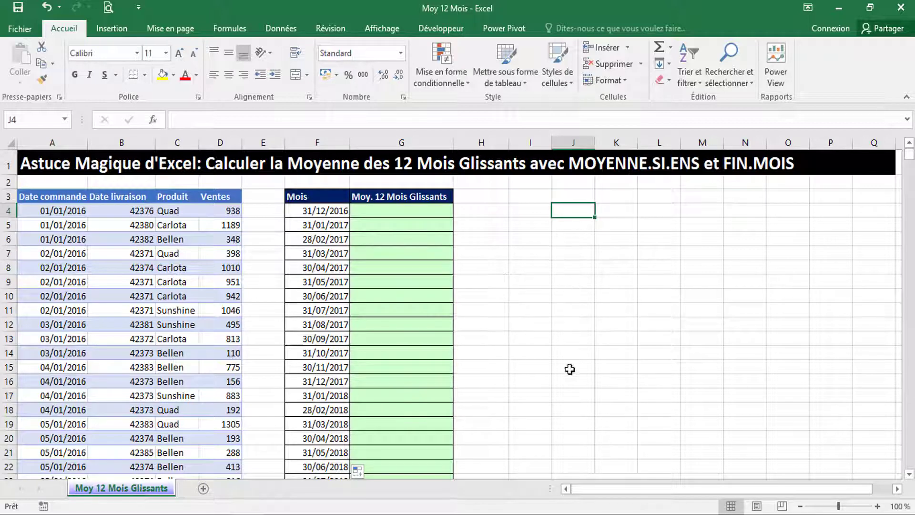
text(=f)
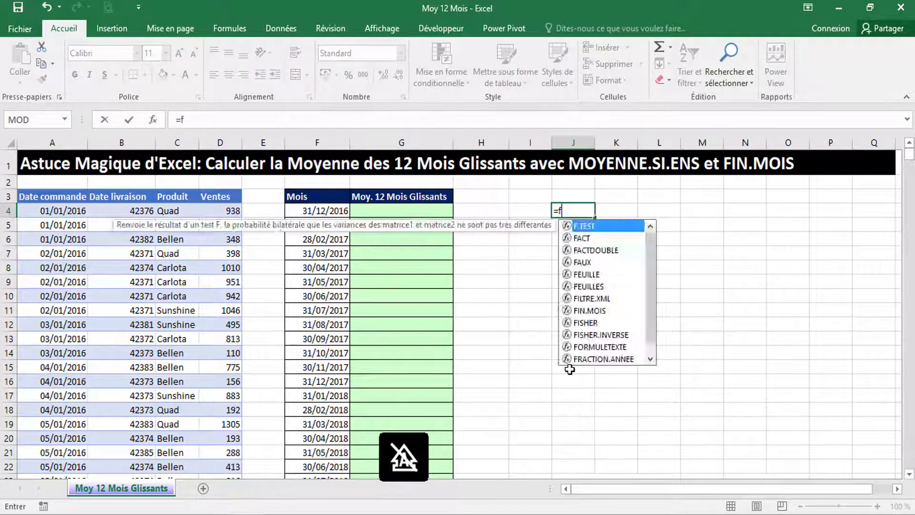
text(in)
key(Tab)
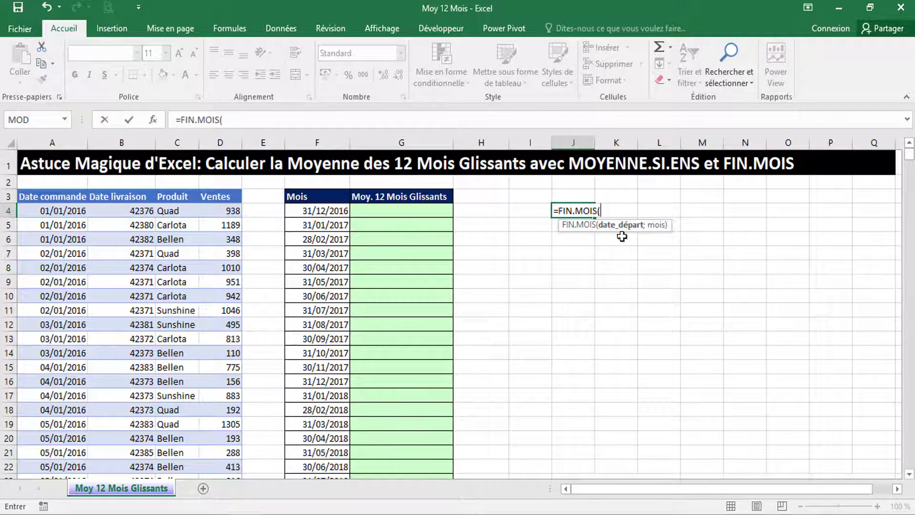
click(336, 213)
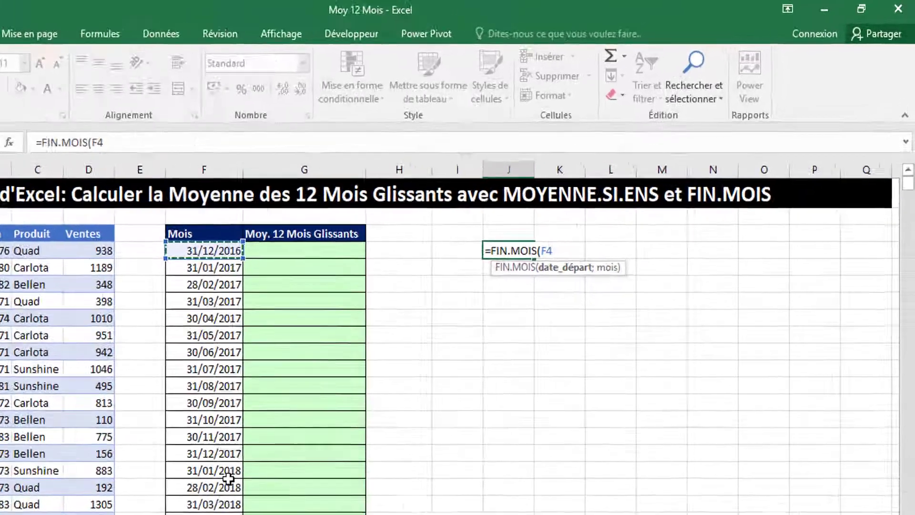
text(;-1)
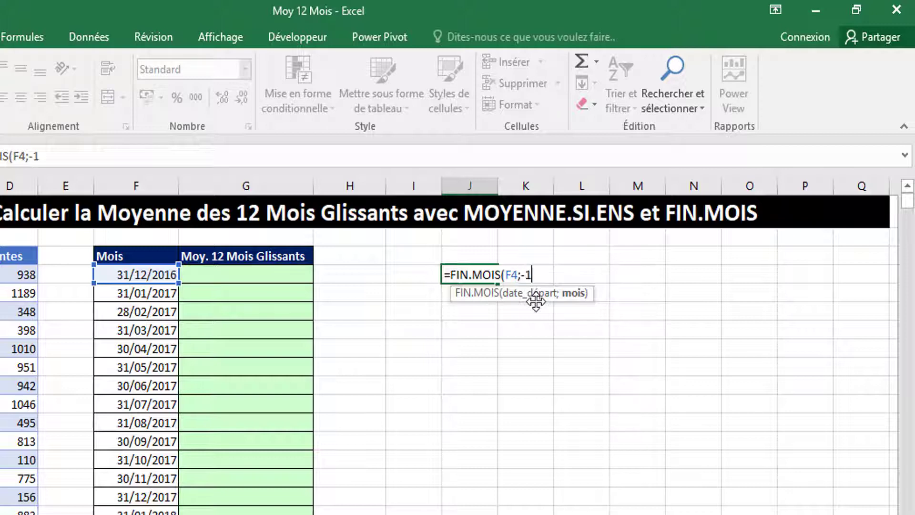
text())
key(Return)
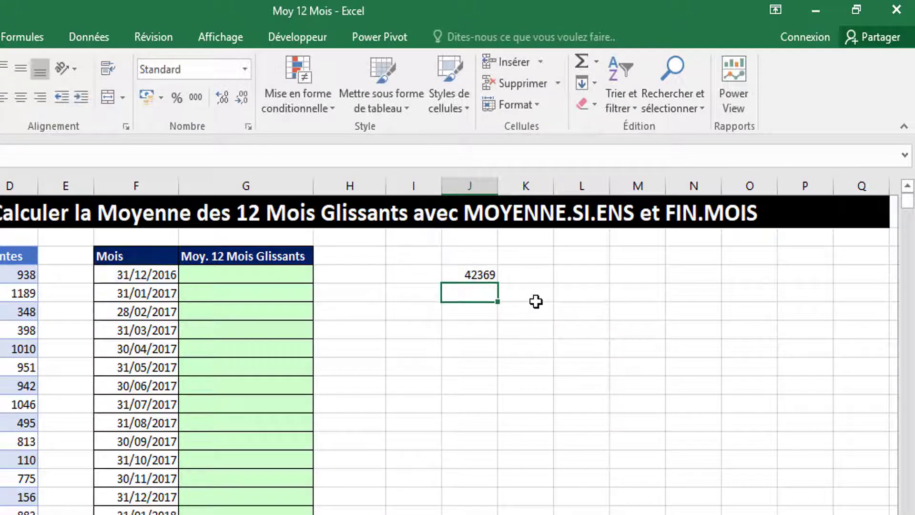
Format J4 as a short date and extend its formula to =FIN.MOIS(F4;-12)+1
click(483, 275)
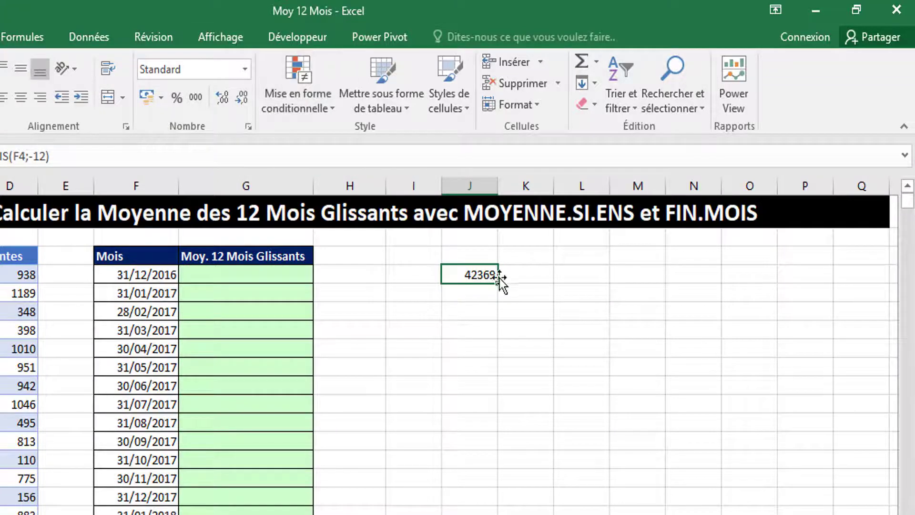
click(245, 72)
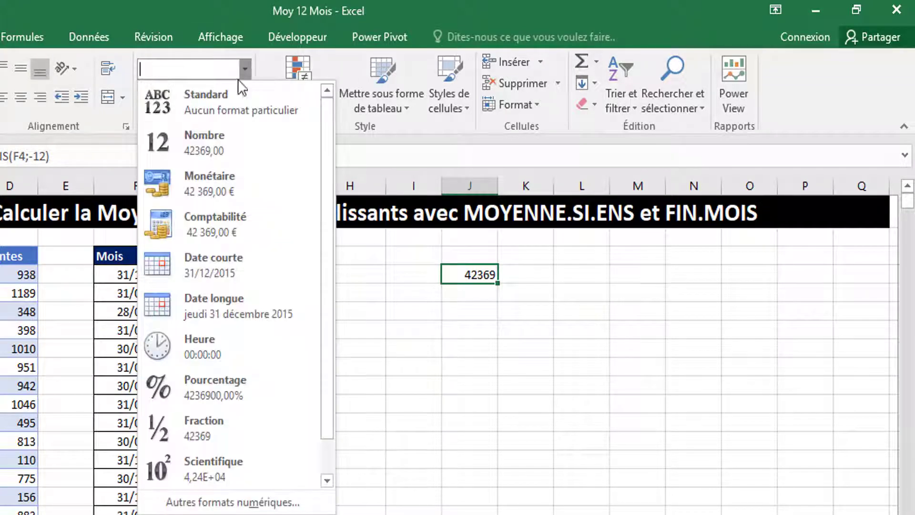
click(208, 274)
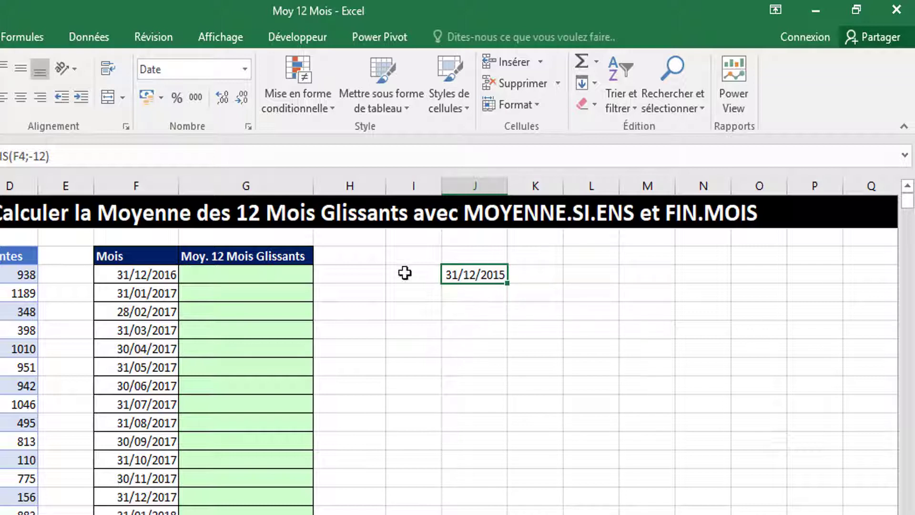
key(F2)
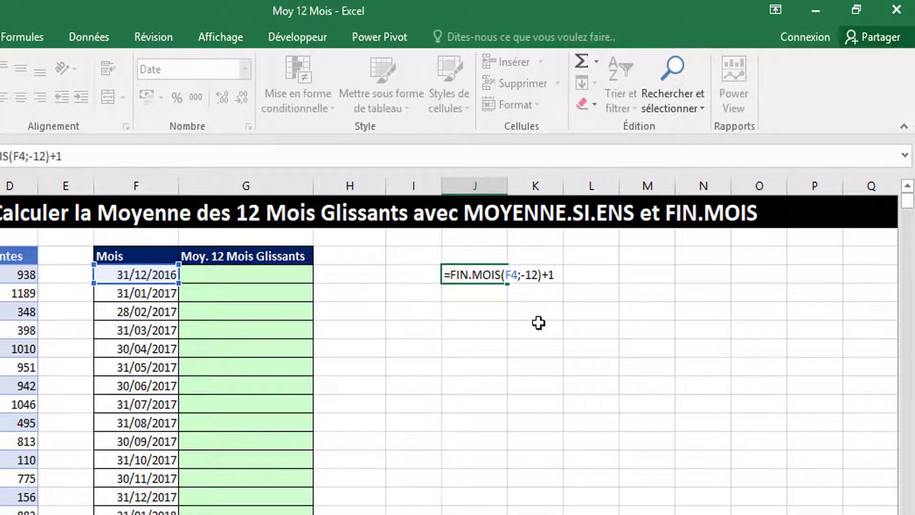
key(Return)
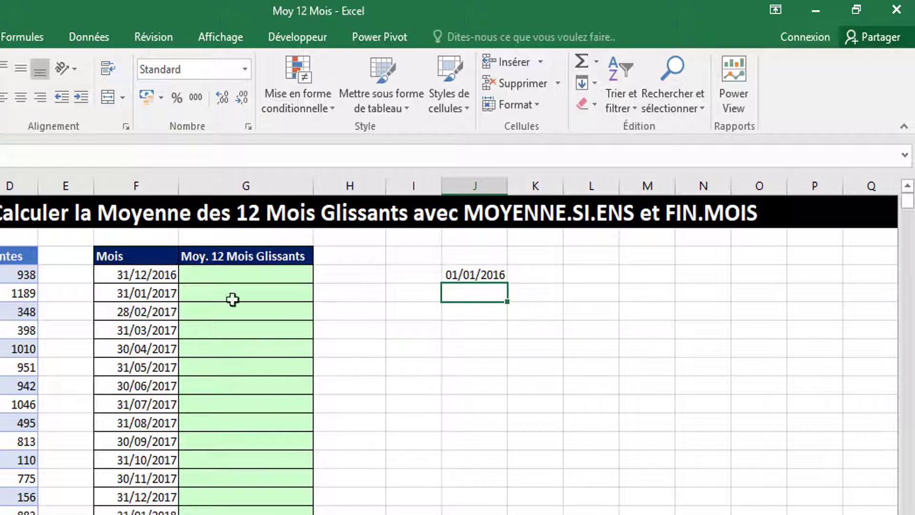
Fill the FIN.MOIS formula from J4 down to J28 and check the copied formula in J5
click(469, 276)
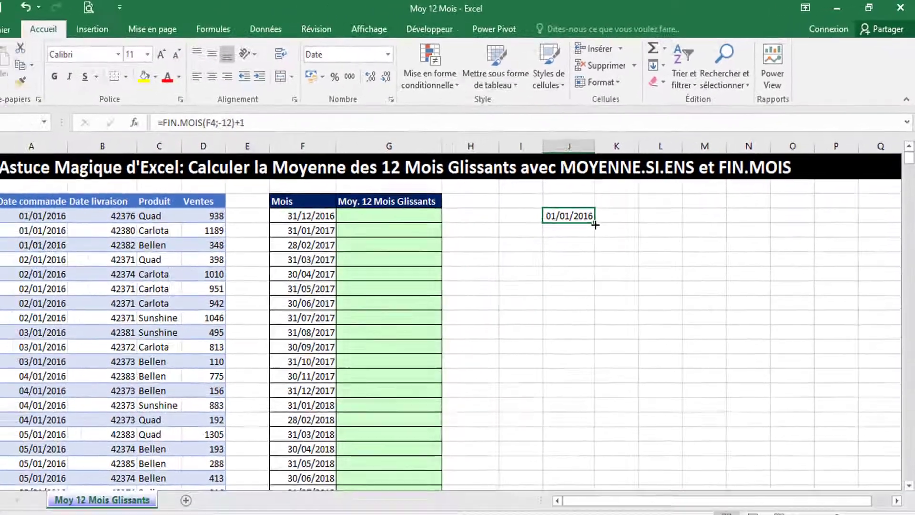
drag(524, 272, 591, 457)
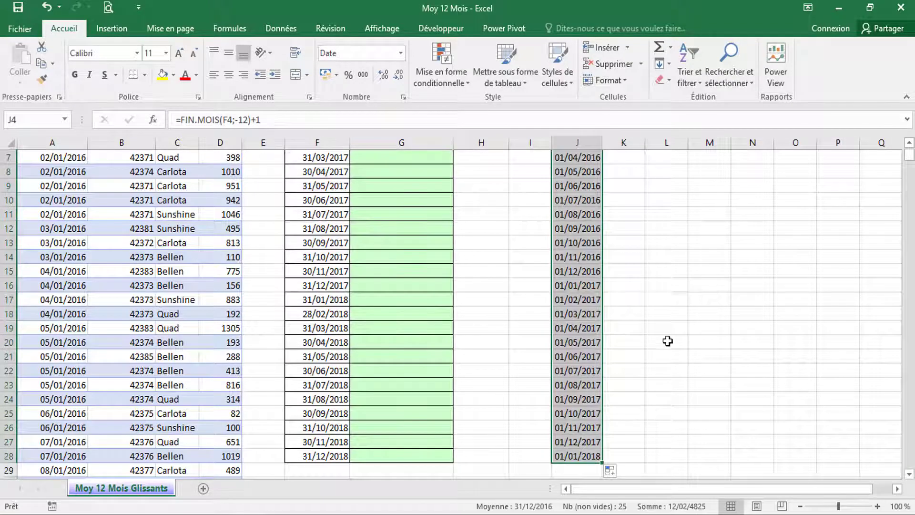
scroll(667, 340, up, 2)
click(581, 226)
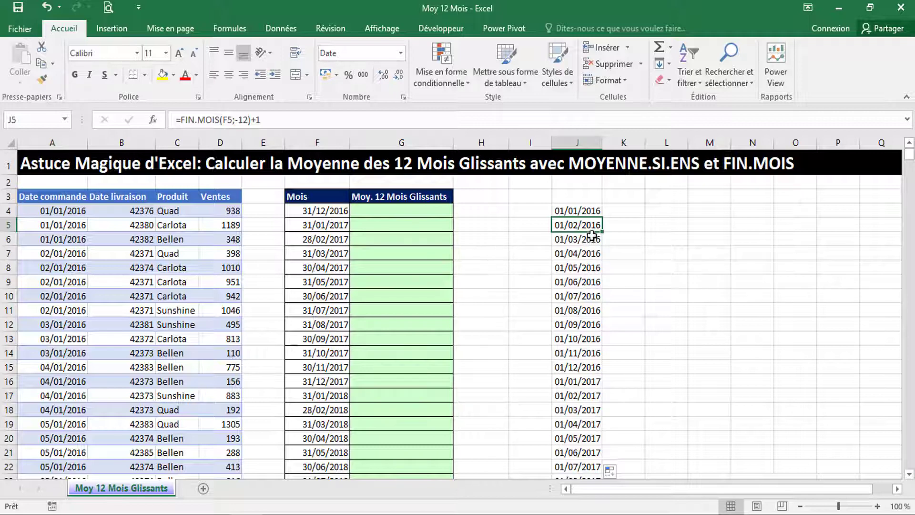
click(579, 209)
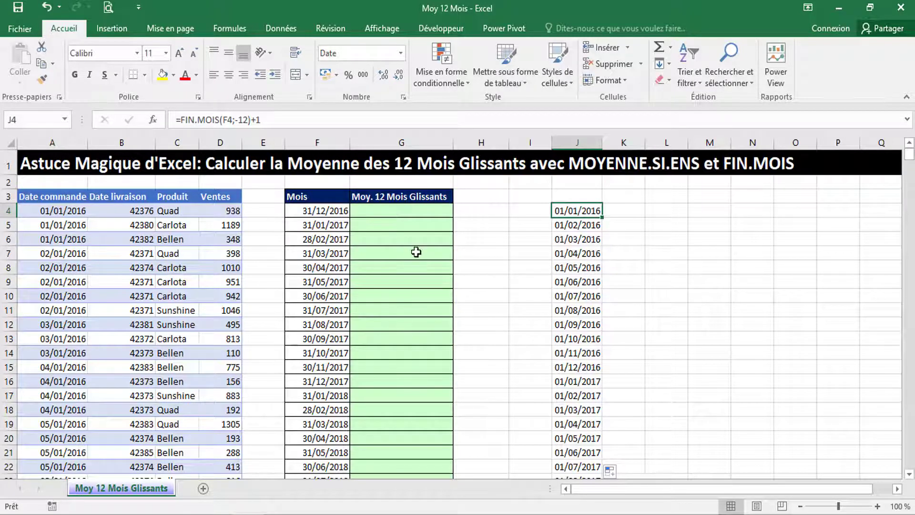
Create named ranges for the whole sales table in columns A to D, using only the top row for the names
click(410, 209)
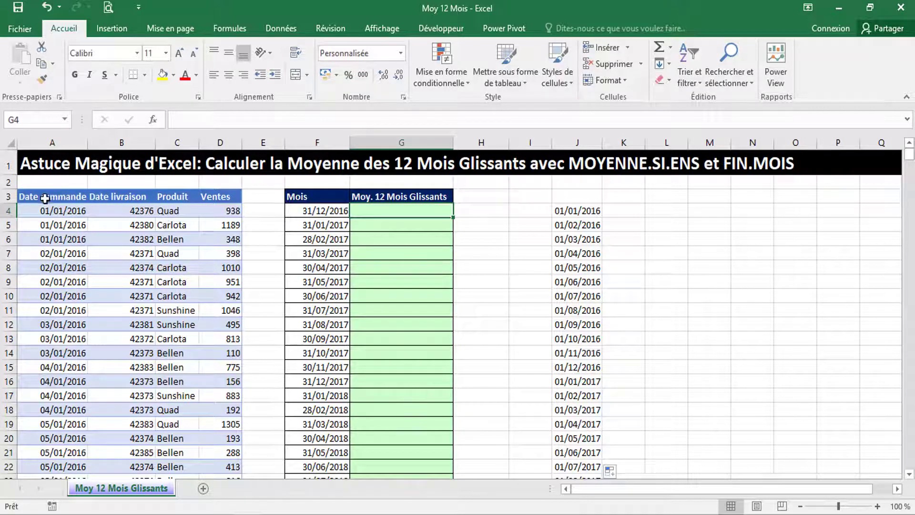
drag(46, 198, 219, 199)
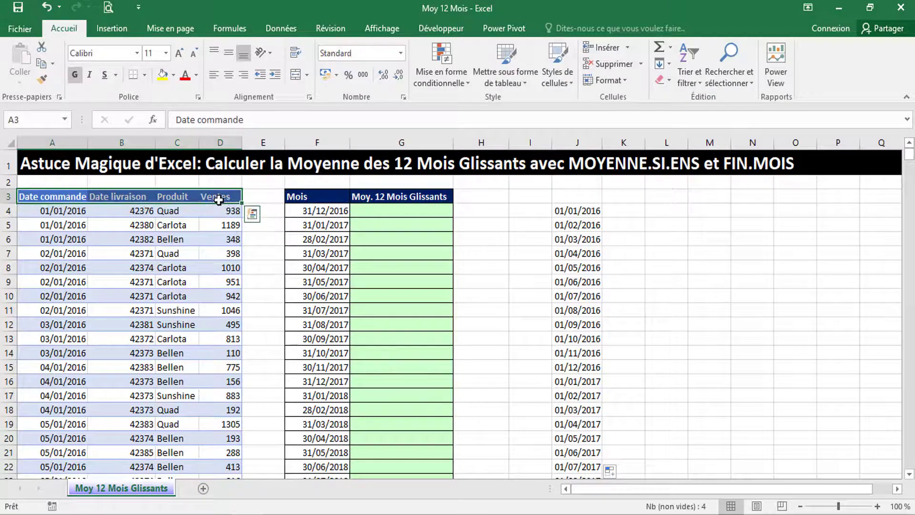
key(ctrl+shift+Down)
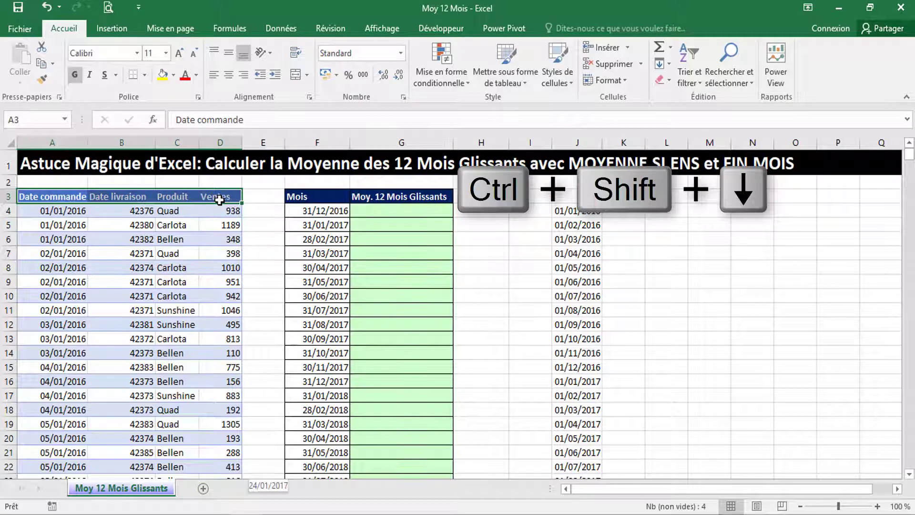
key(ctrl+BackSpace)
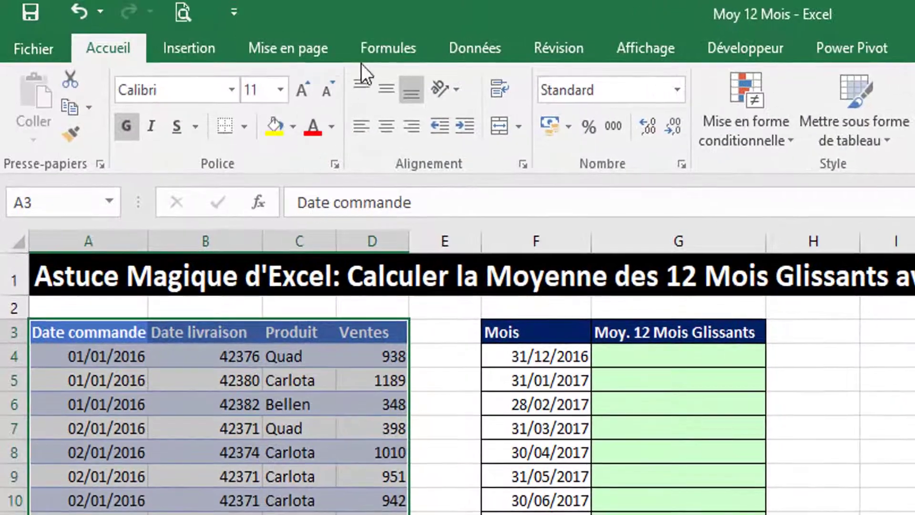
click(372, 48)
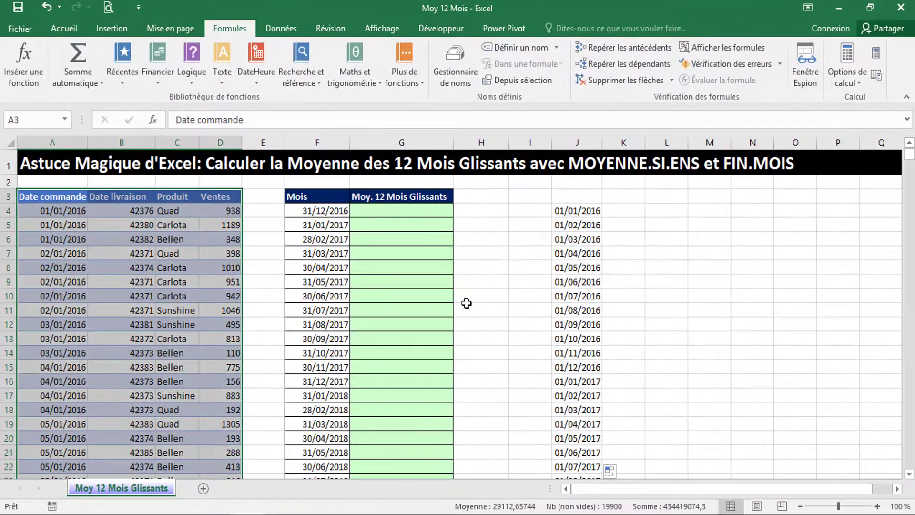
key(ctrl+shift+F3)
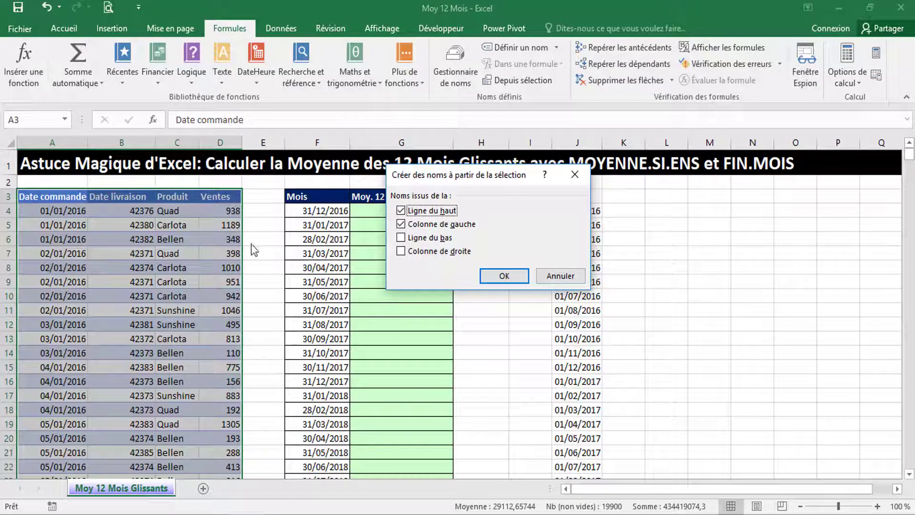
click(400, 225)
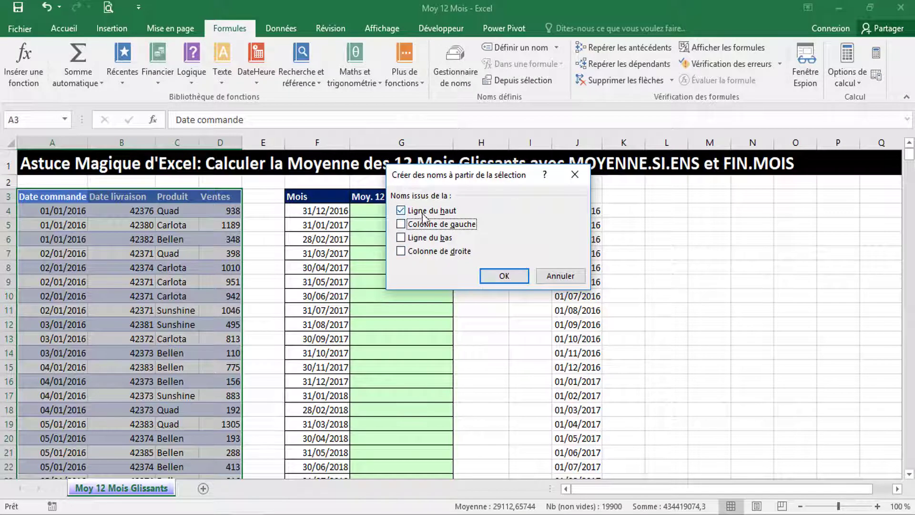
click(504, 275)
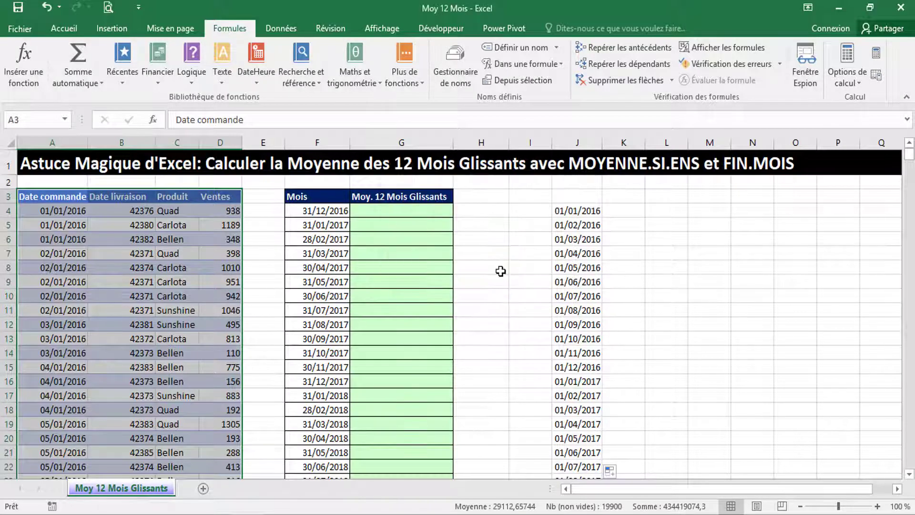
Check the created names by selecting the Produit named range
click(64, 119)
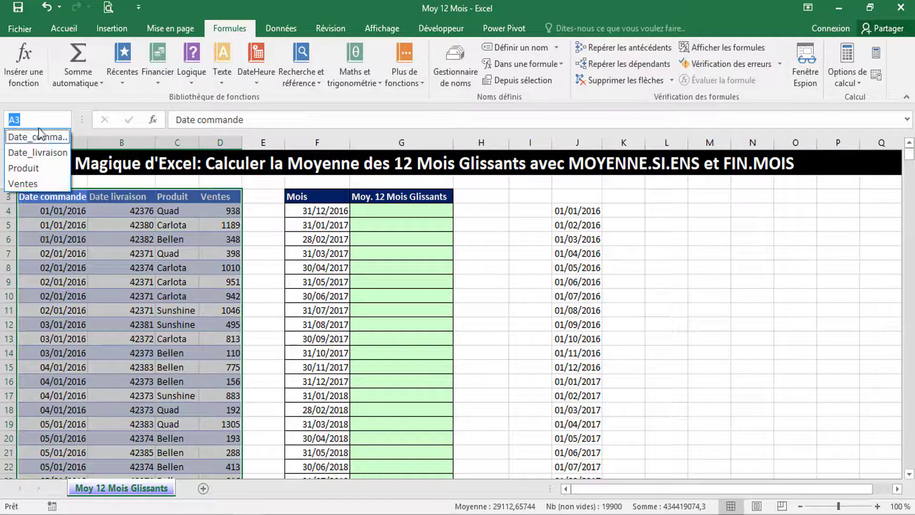
click(27, 171)
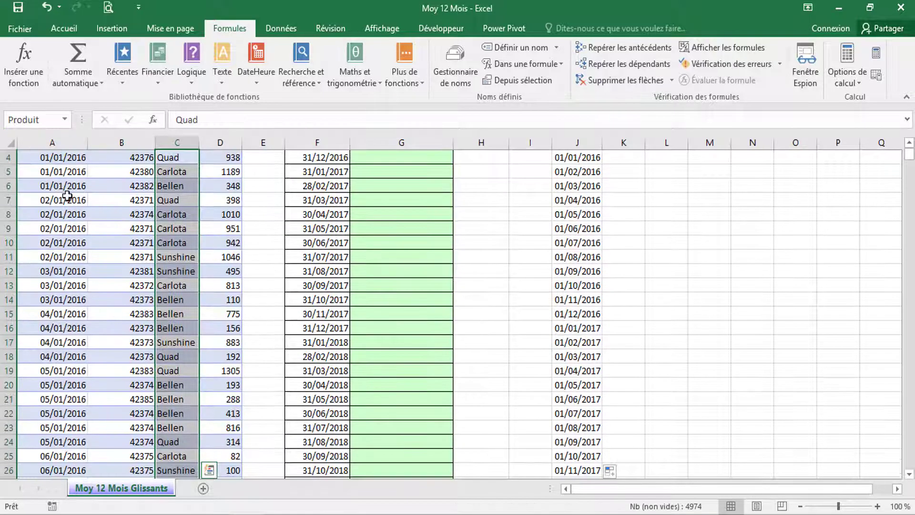
scroll(187, 261, up, 1)
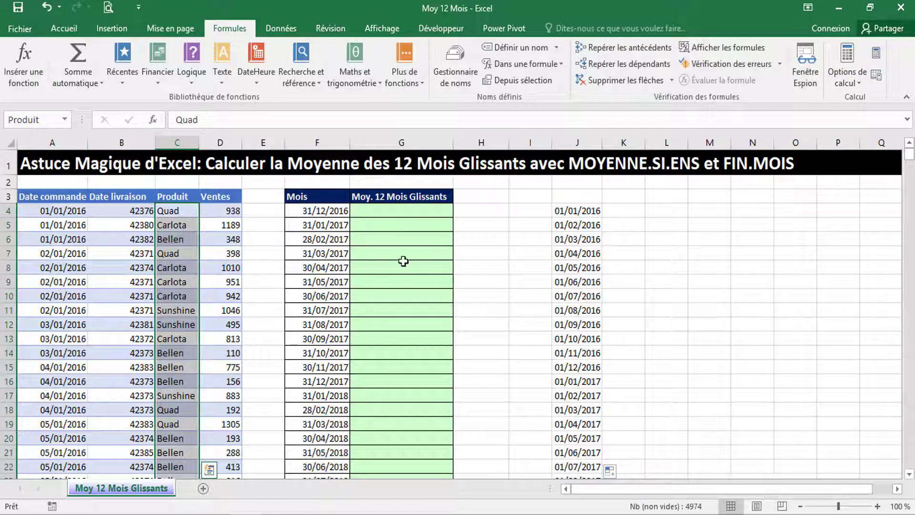
Start a MOYENNE.SI.ENS formula in G4, the first cell of the Moy. 12 Mois Glissants column
click(399, 212)
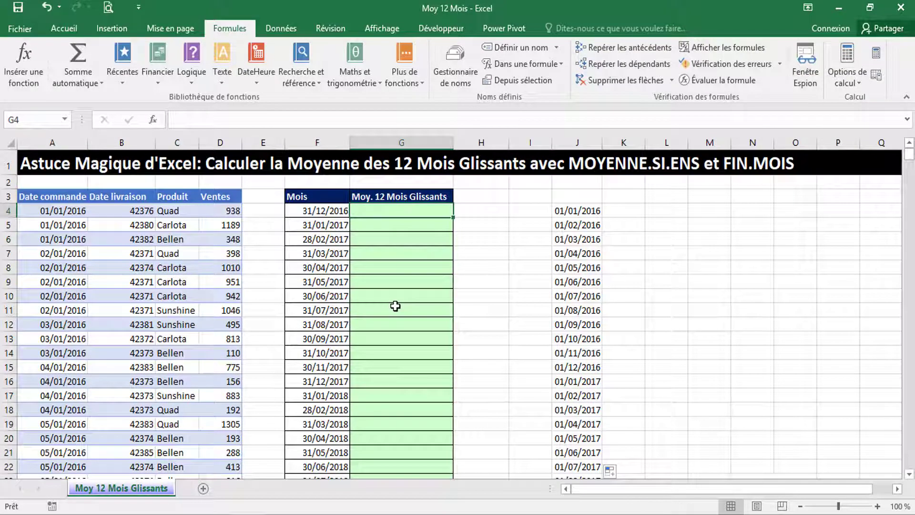
text(=)
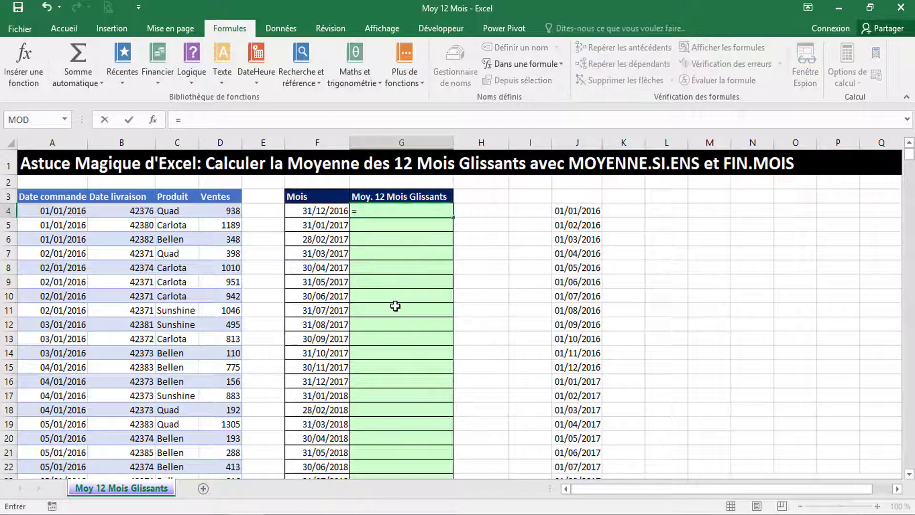
text(moy)
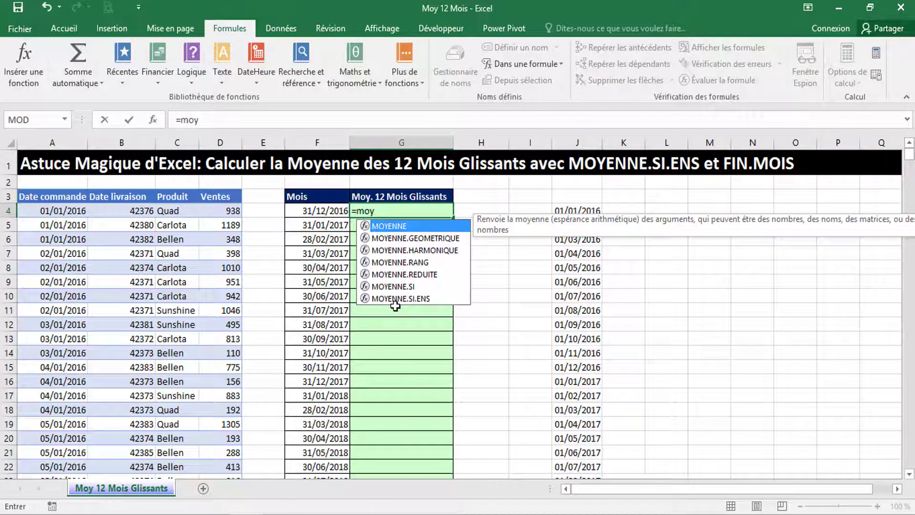
key(Down)
key(Down)
key(Down)
key(Down)
key(Down)
key(Down)
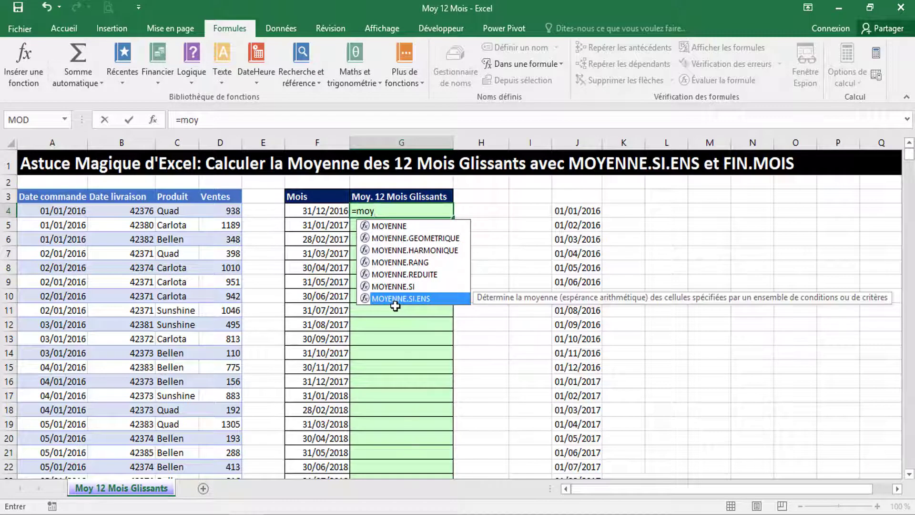
key(Tab)
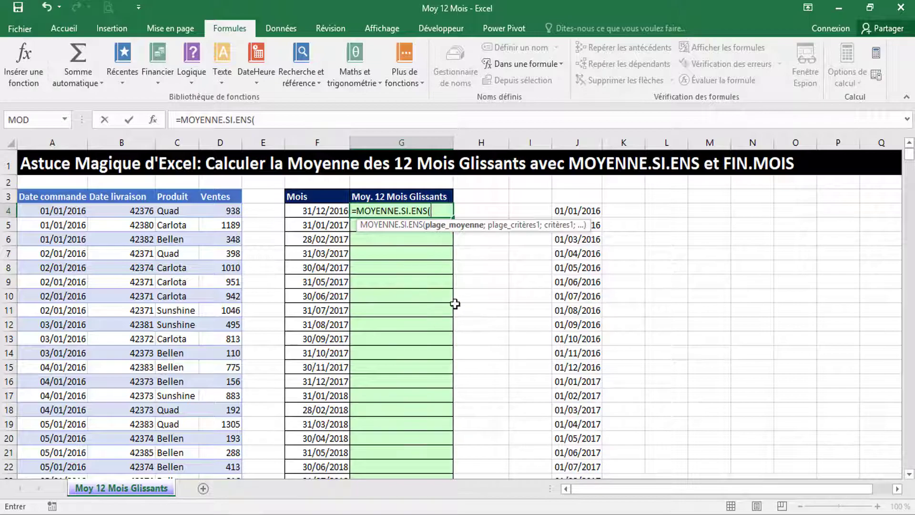
Set the Ventes named range as the formula's plage_moyenne argument and continue to the first criteria range
text(vent)
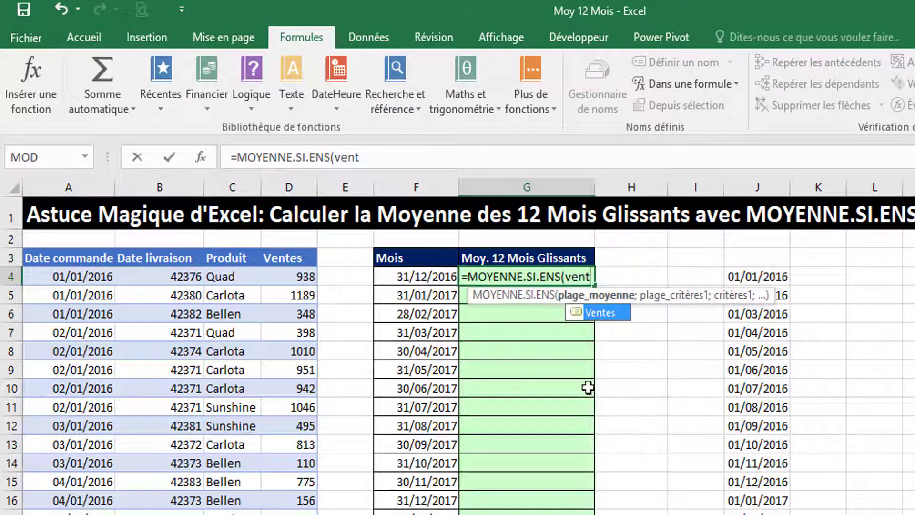
double_click(597, 313)
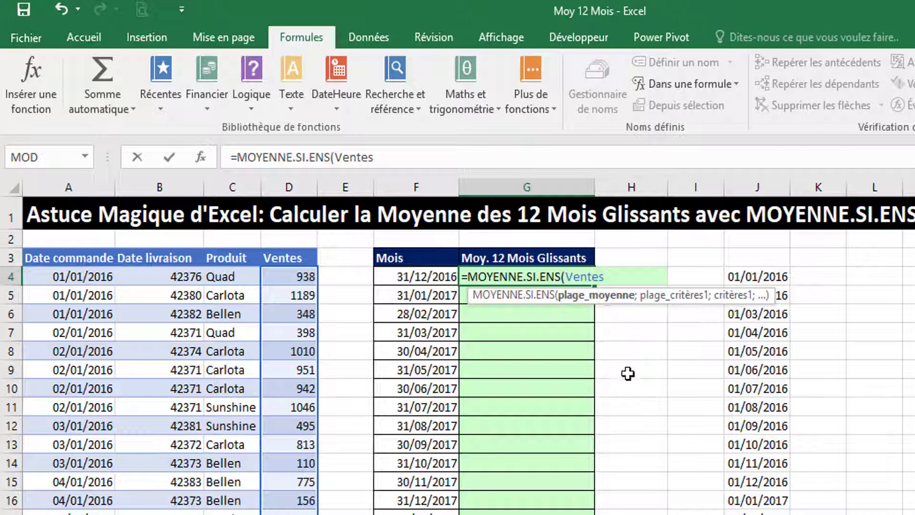
text(;)
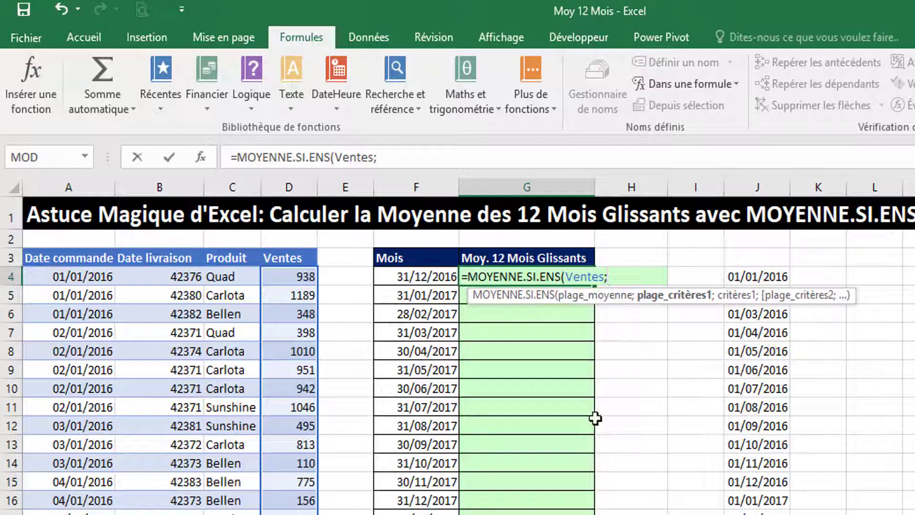
Set the Date_commande named range as the formula's plage_critères1 argument
text(date)
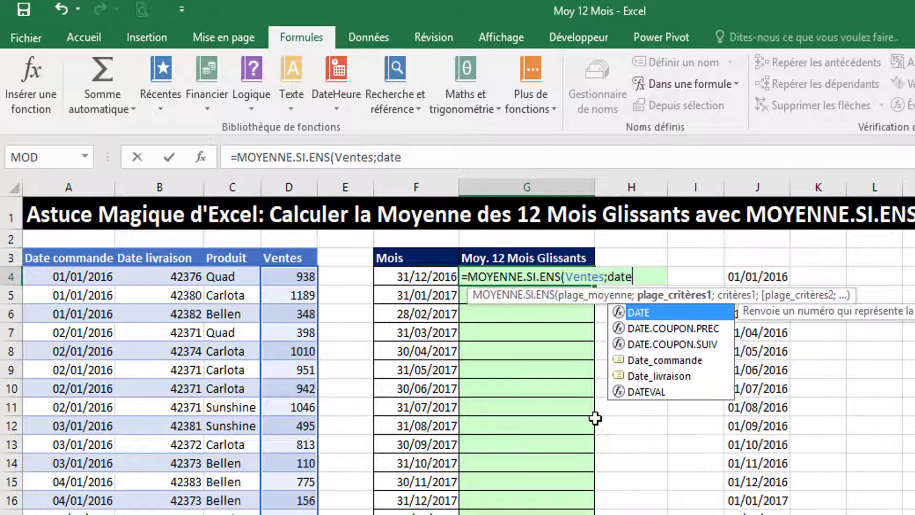
key(Down)
key(Down)
key(Down)
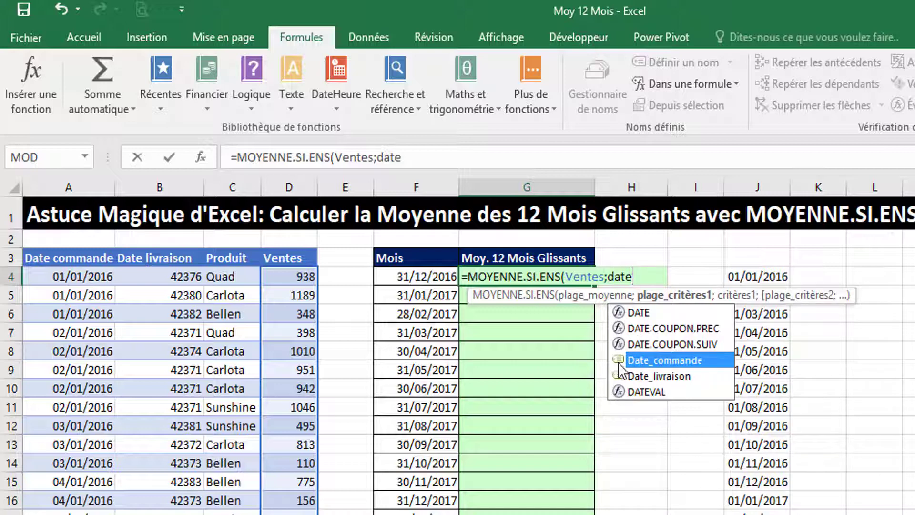
double_click(671, 359)
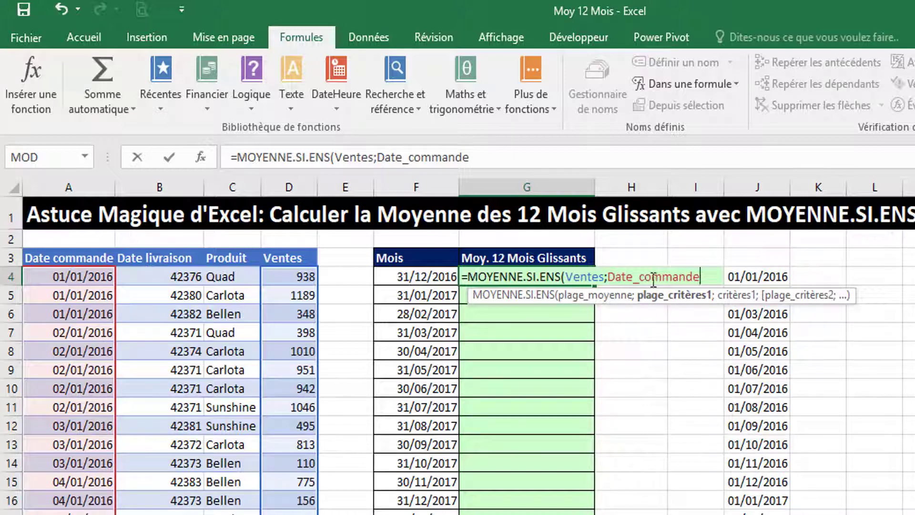
Set the first criterion to ">="&FIN.MOIS(F4;-12)+1 and continue to the second criteria range
text(;">)
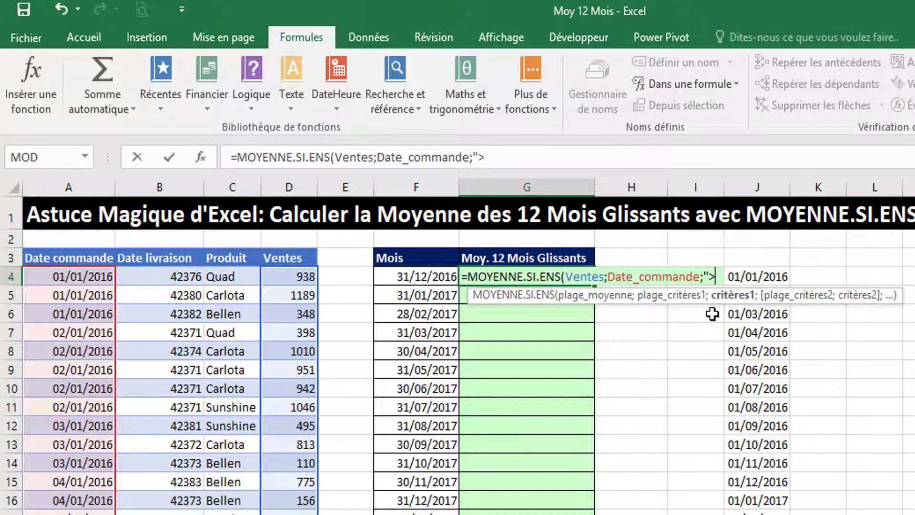
text(=")
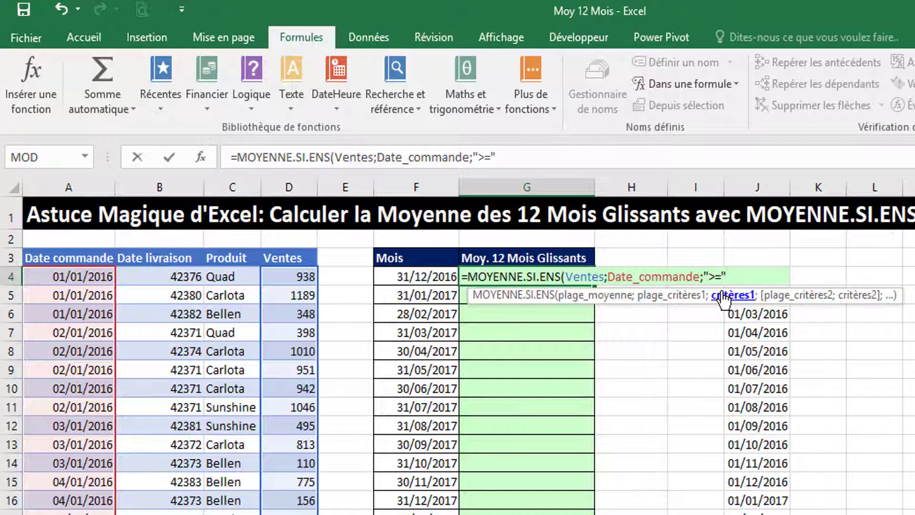
text(&)
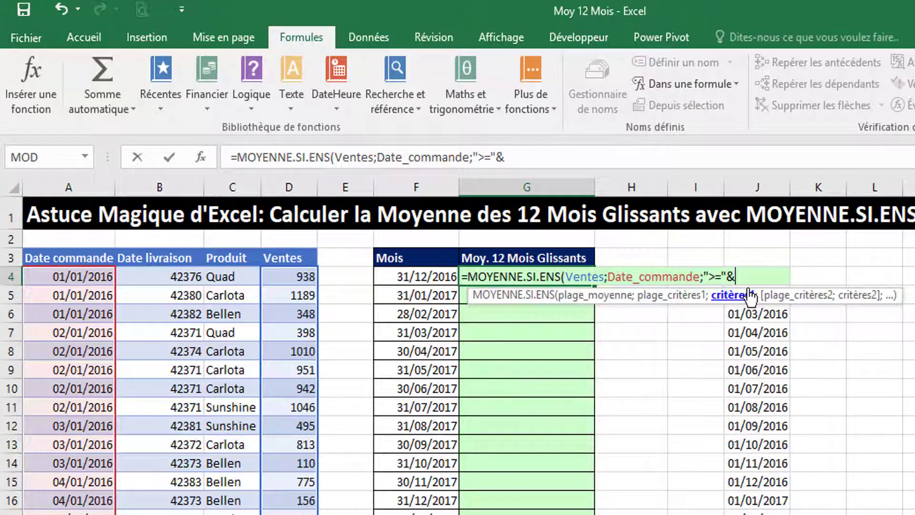
text(fi)
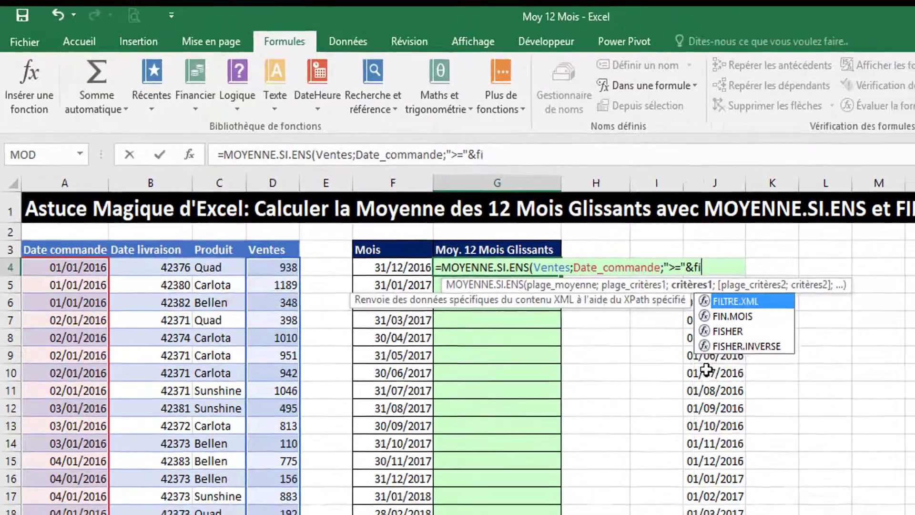
key(Tab)
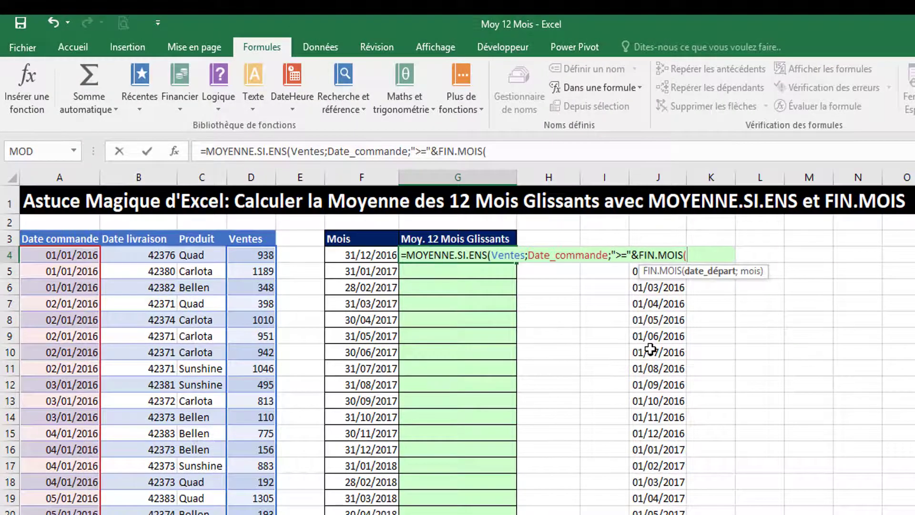
click(366, 255)
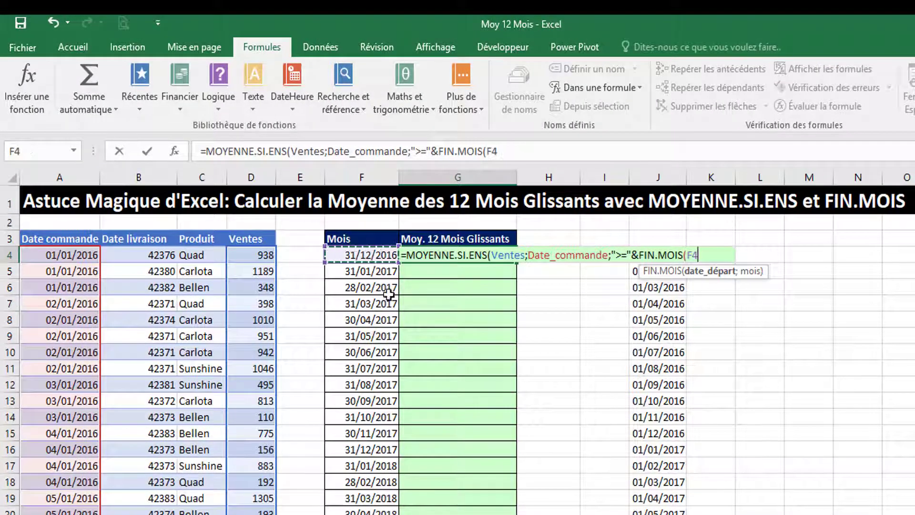
text(;)
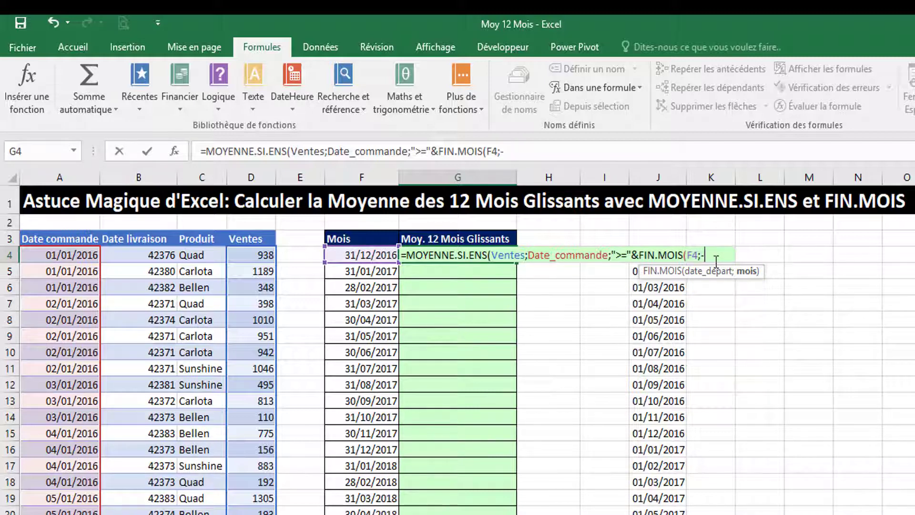
text(-12)+1)
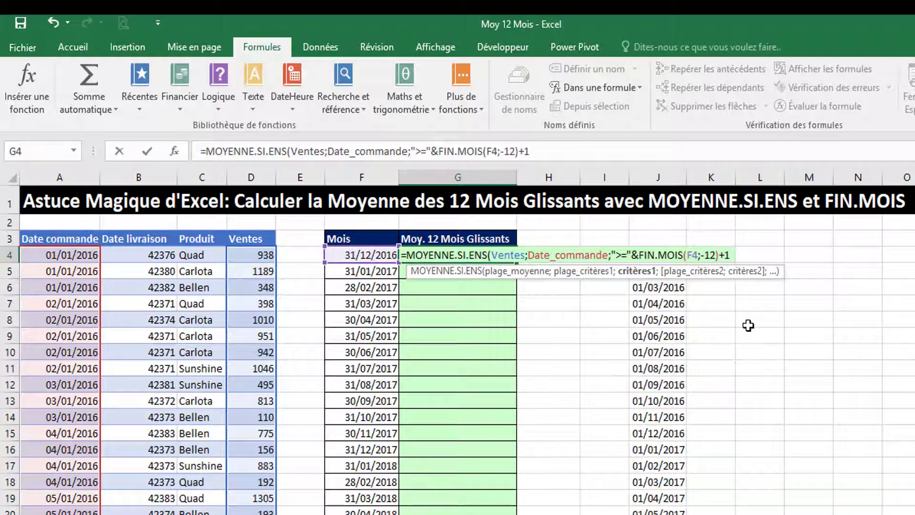
text(;)
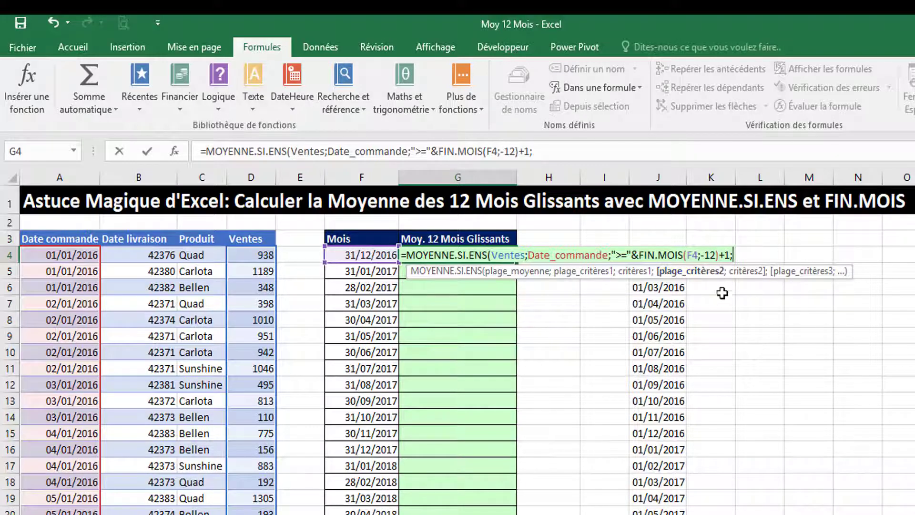
Set the Date_commande named range as the formula's plage_critères2 argument
text(date)
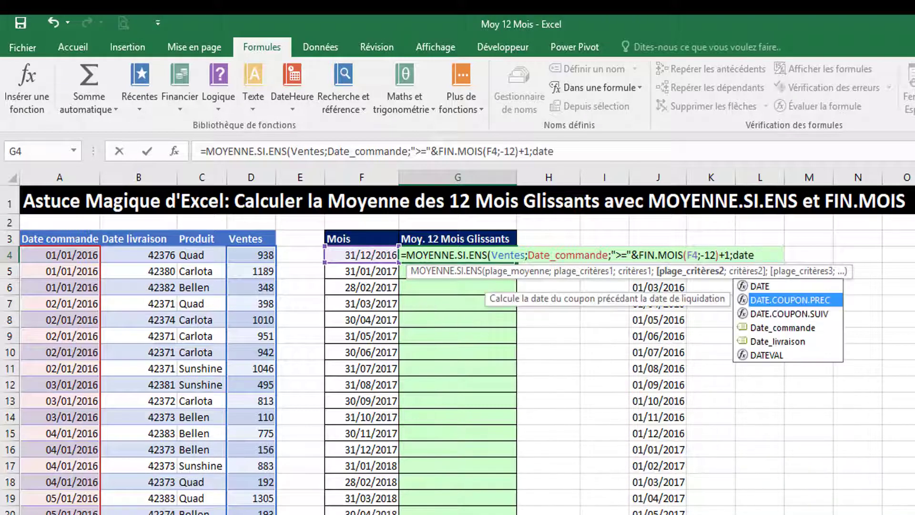
key(Down)
key(Down)
key(Down)
key(Up)
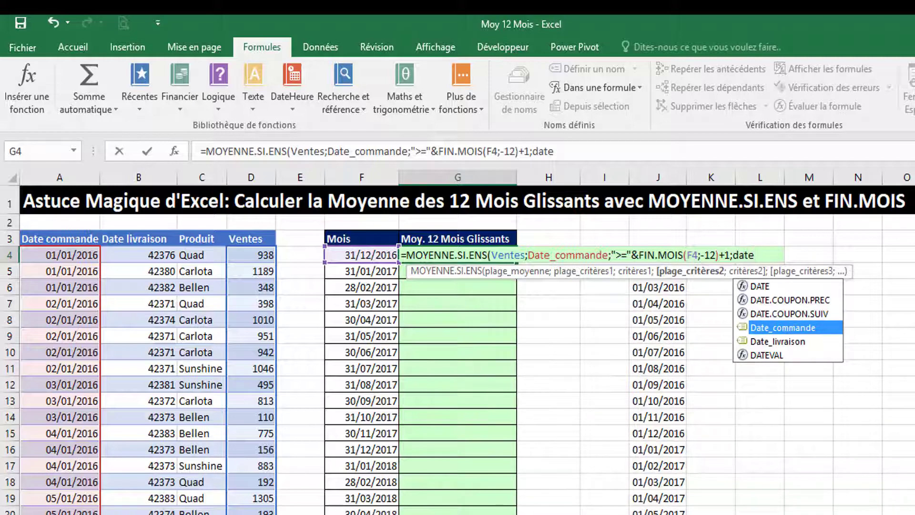
key(Tab)
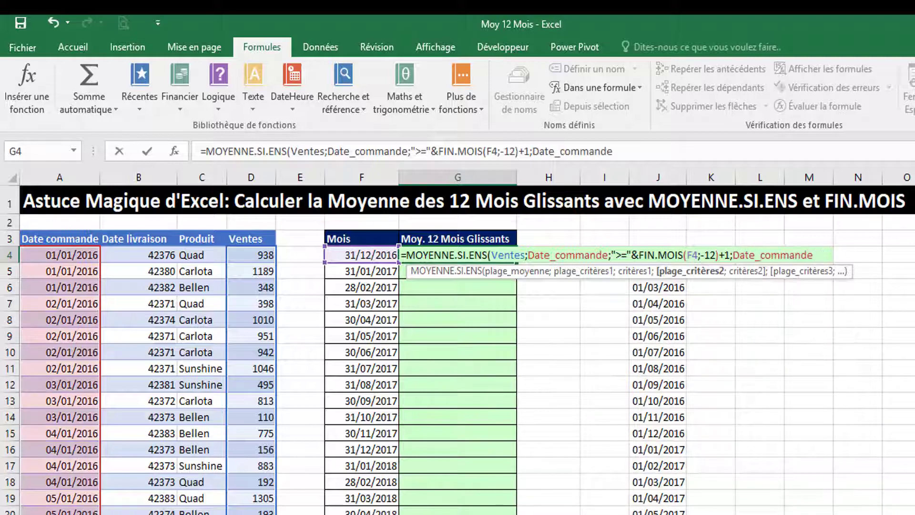
Set the second criterion to "<="&F4, close the formula and enter it, keeping G4 selected
text(;"<)
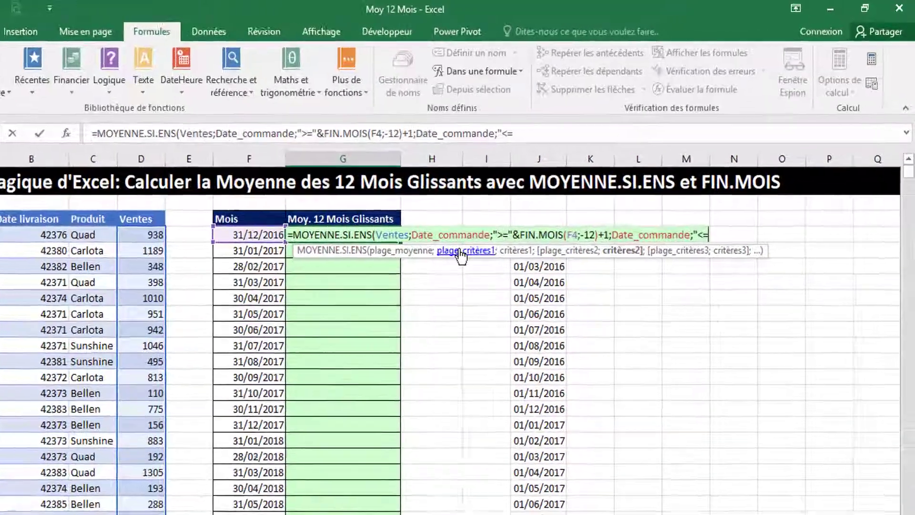
text(="&)
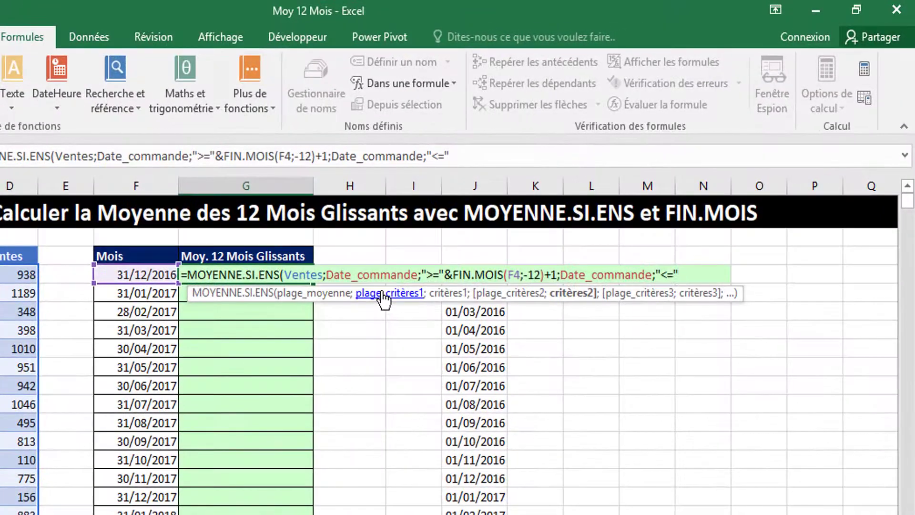
click(147, 275)
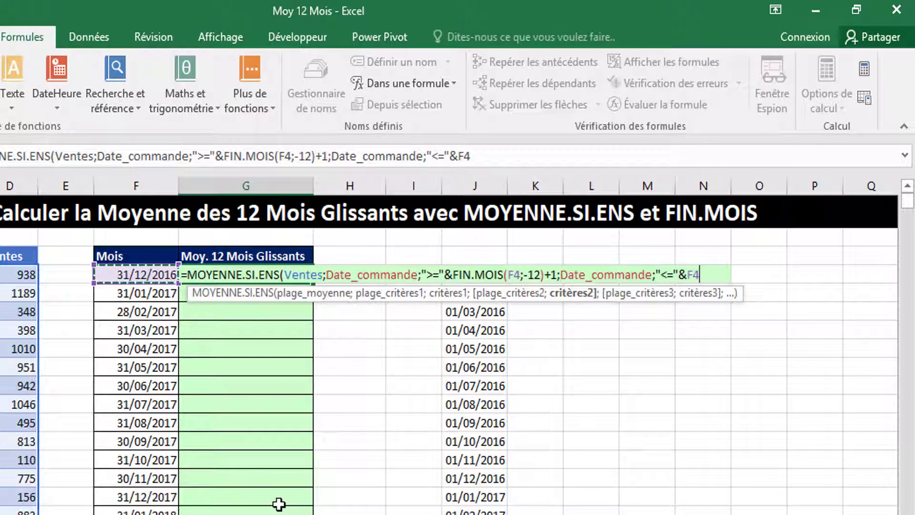
text())
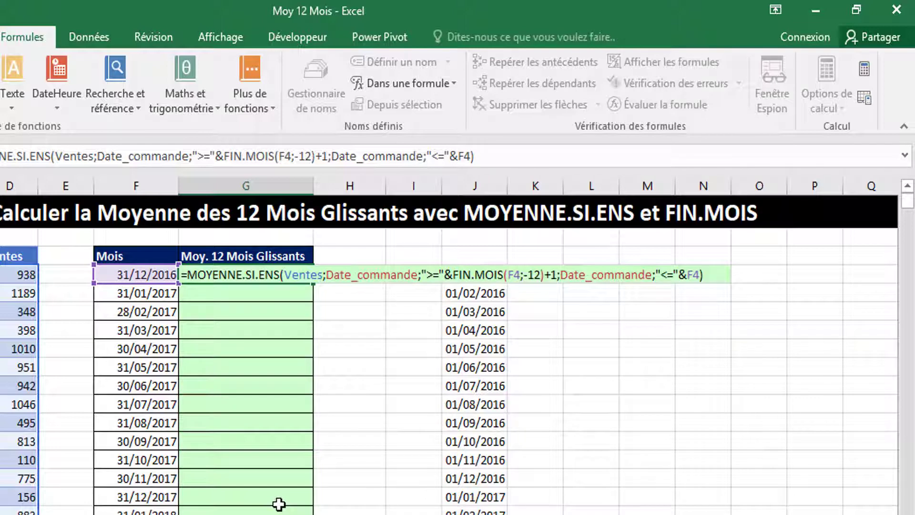
key(ctrl+Return)
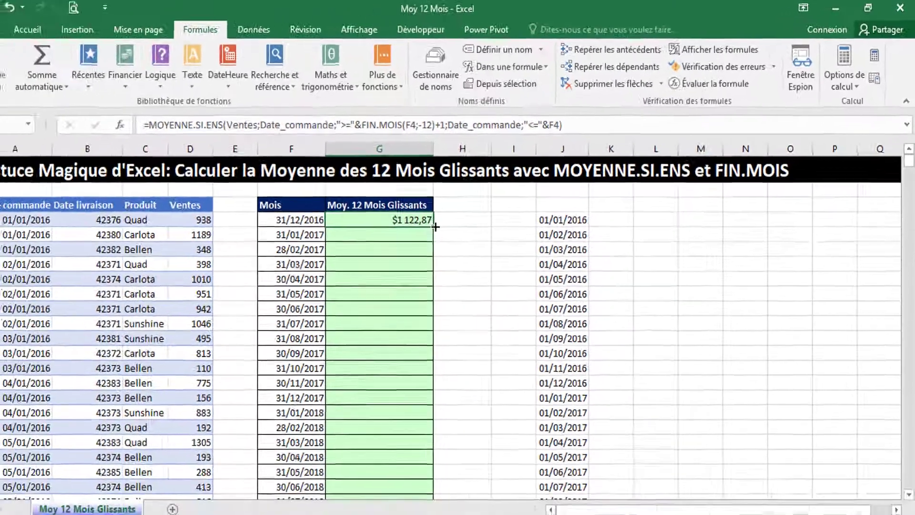
Fill the G4 formula down the Moy. 12 Mois Glissants column to G28
double_click(313, 283)
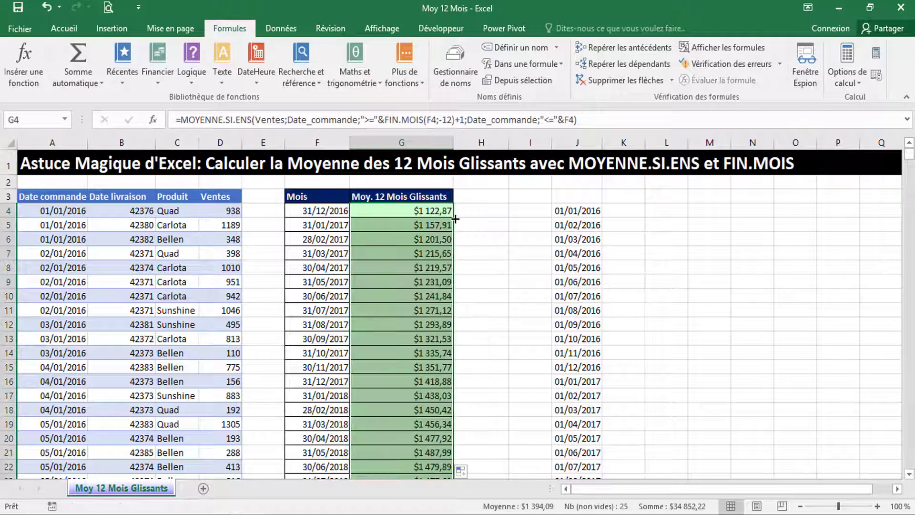
scroll(372, 282, down, 4)
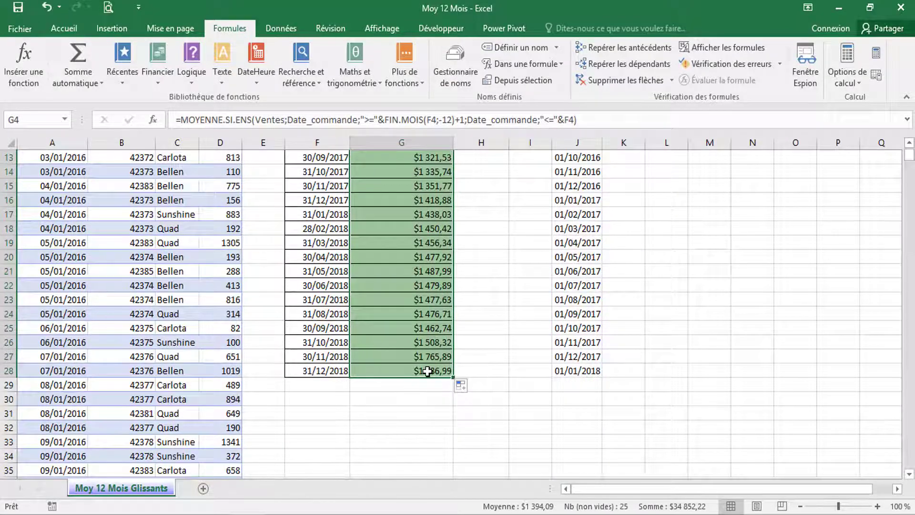
scroll(312, 370, up, 4)
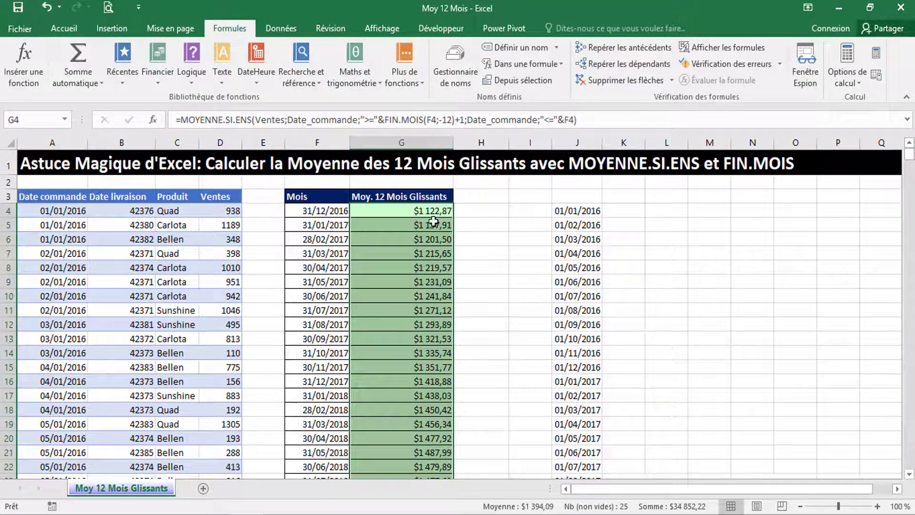
Check the references of the copied formula in G28, the last cell of the rolling average column
scroll(431, 307, down, 3)
click(434, 412)
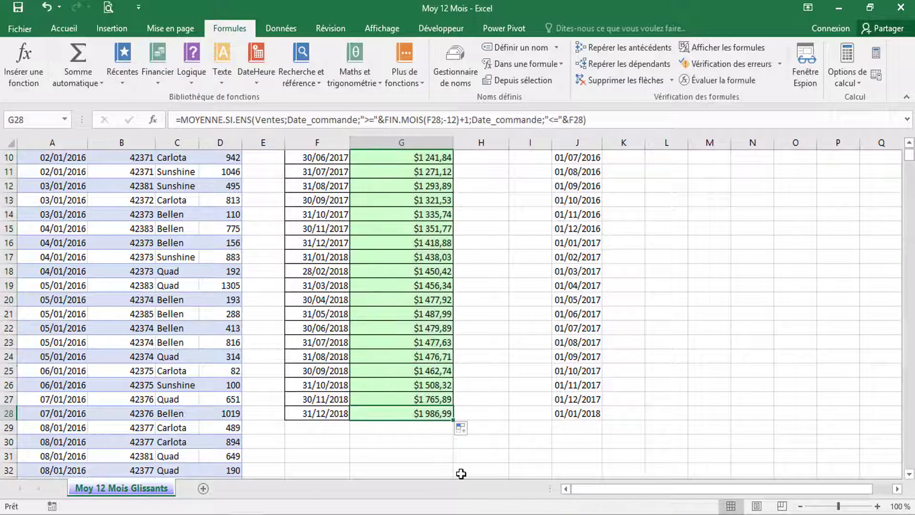
key(F2)
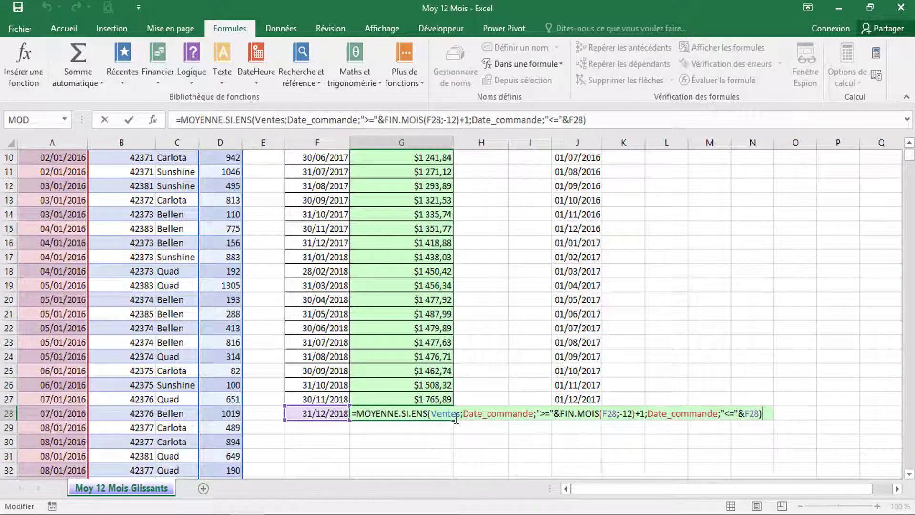
key(ctrl+Return)
scroll(443, 309, up, 3)
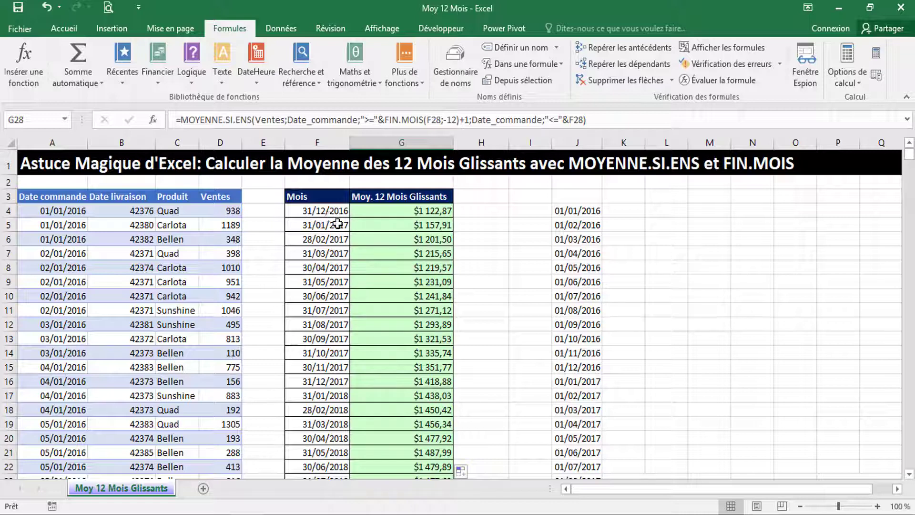
Apply the custom number format "mmm - aaa" to the Mois dates in F4:F28
click(327, 211)
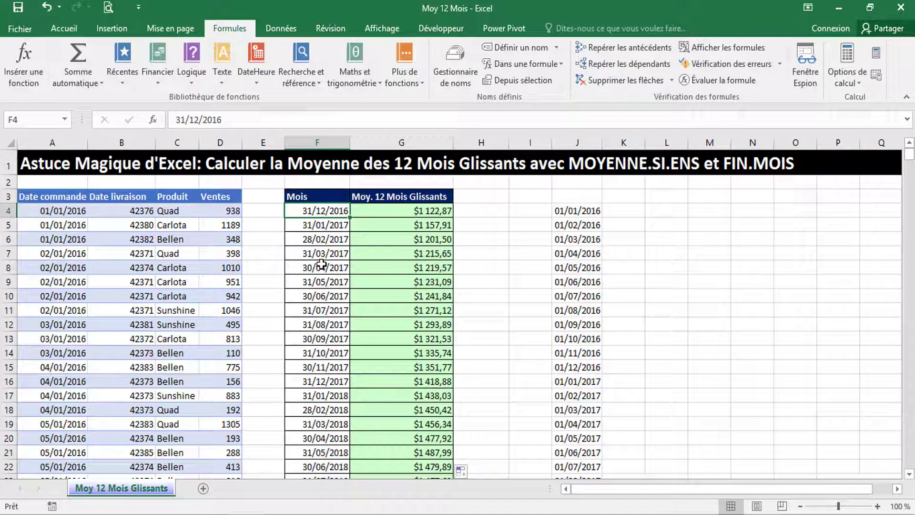
key(ctrl+shift+Down)
scroll(321, 264, up, 2)
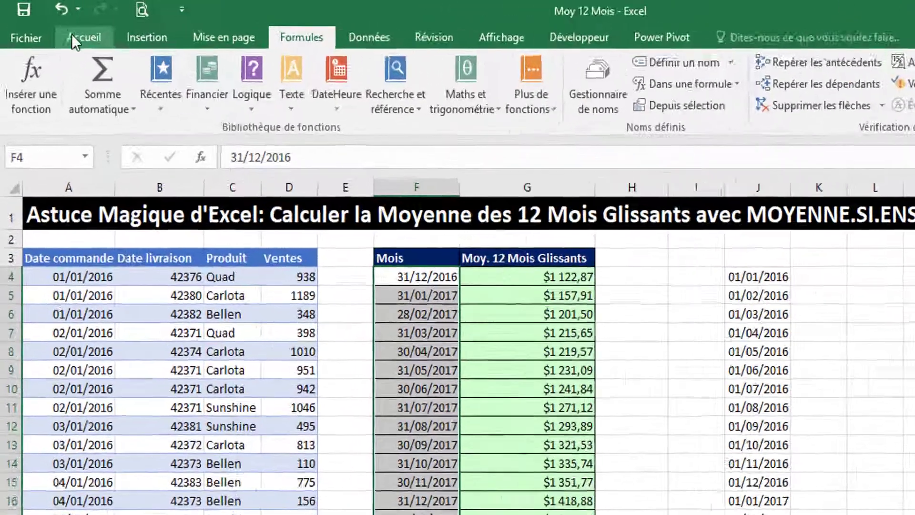
click(64, 28)
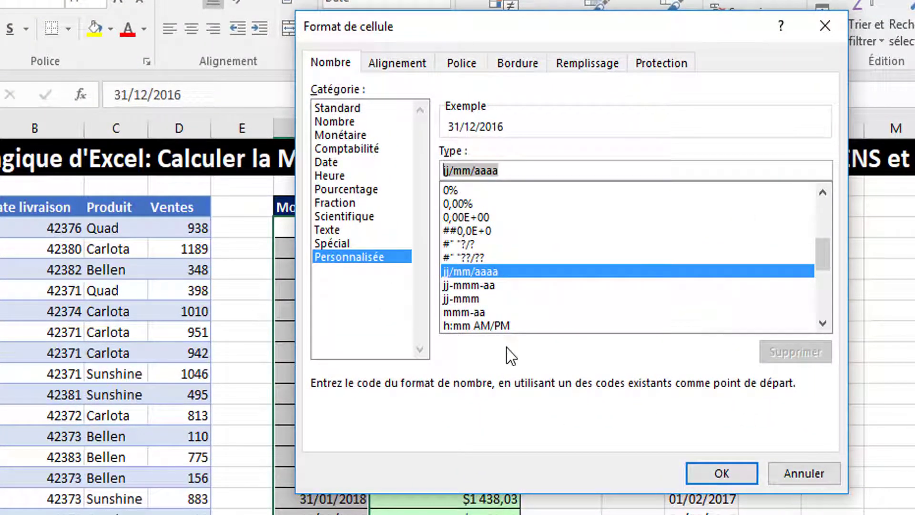
text(m)
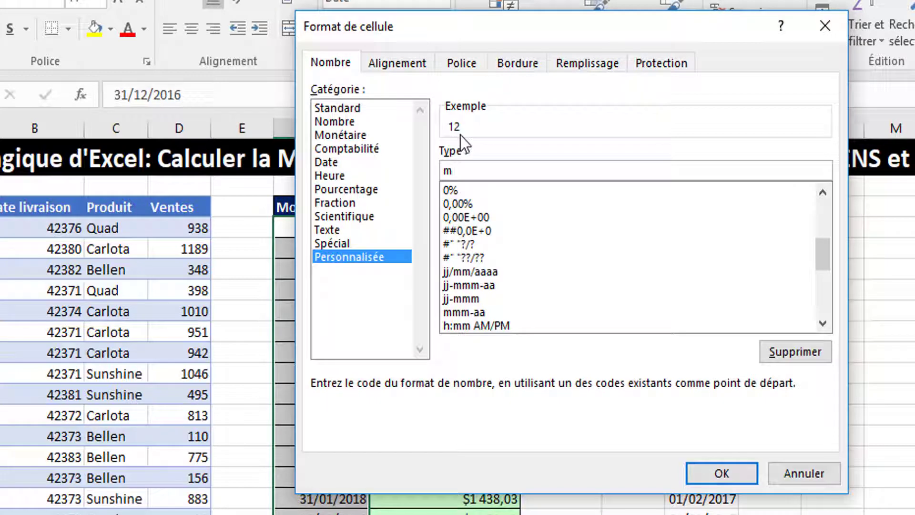
text(m)
key(BackSpace)
text(mmmm)
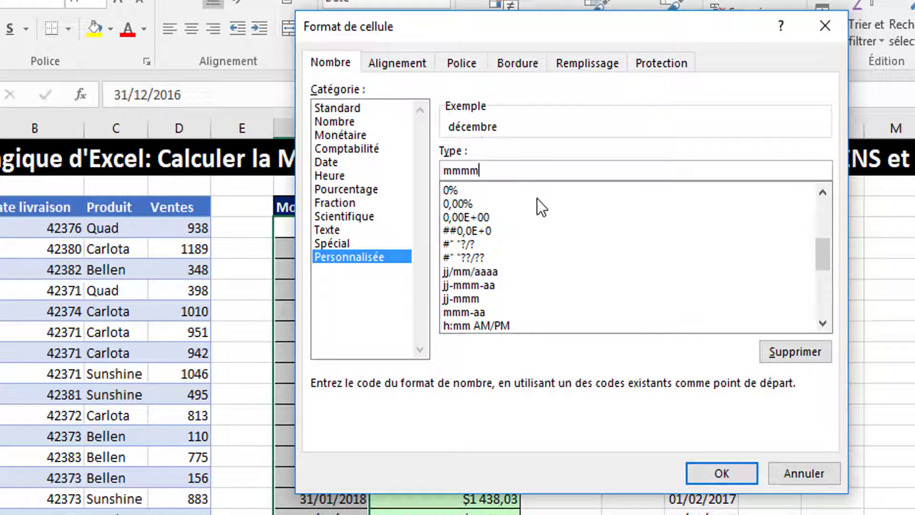
key(BackSpace)
text(- )
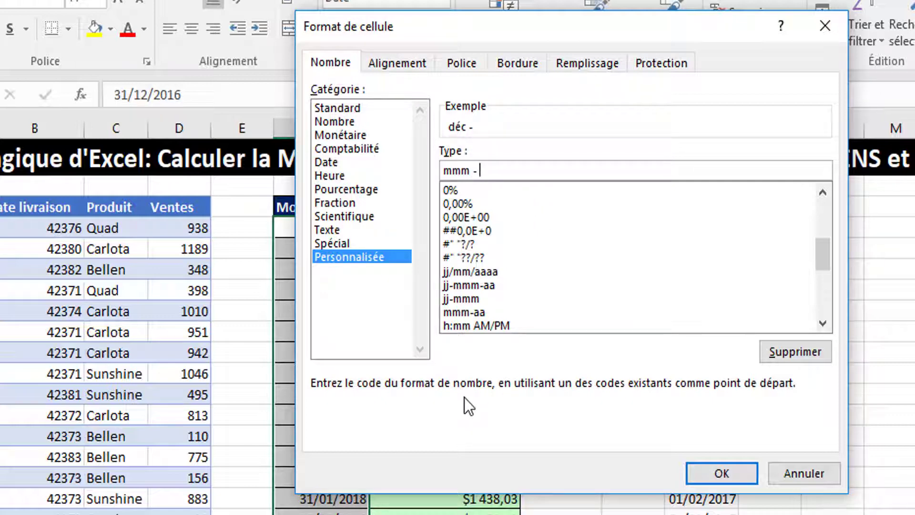
text(a)
text(aa)
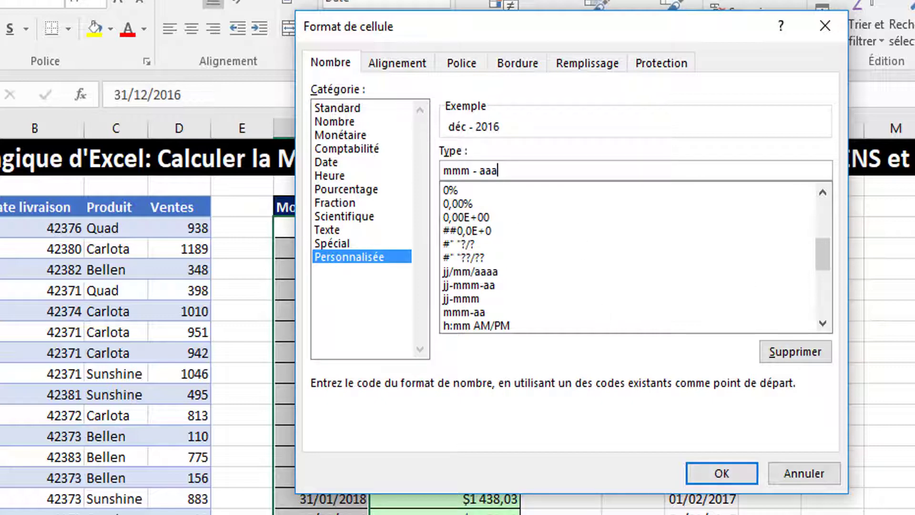
click(723, 474)
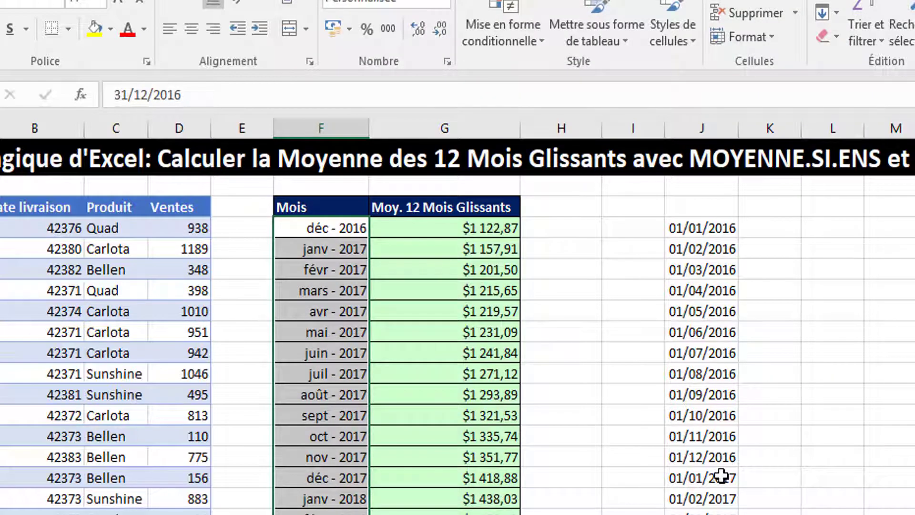
click(564, 333)
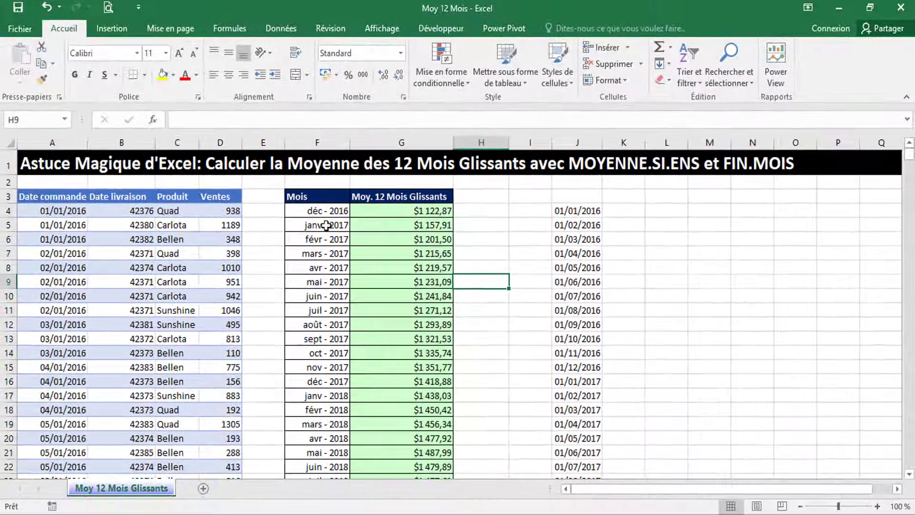